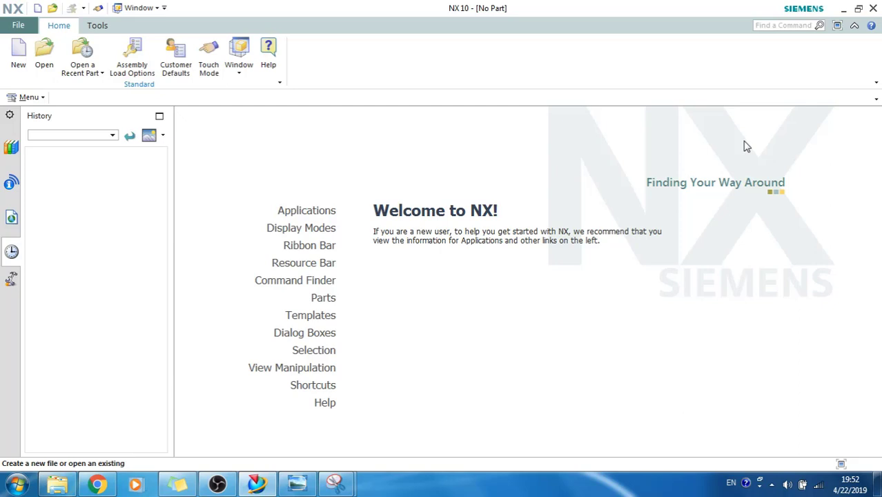
Create model1.prt from the millimetre Model template and bring up the 34.jpg reference drawing.
left_click(19, 57)
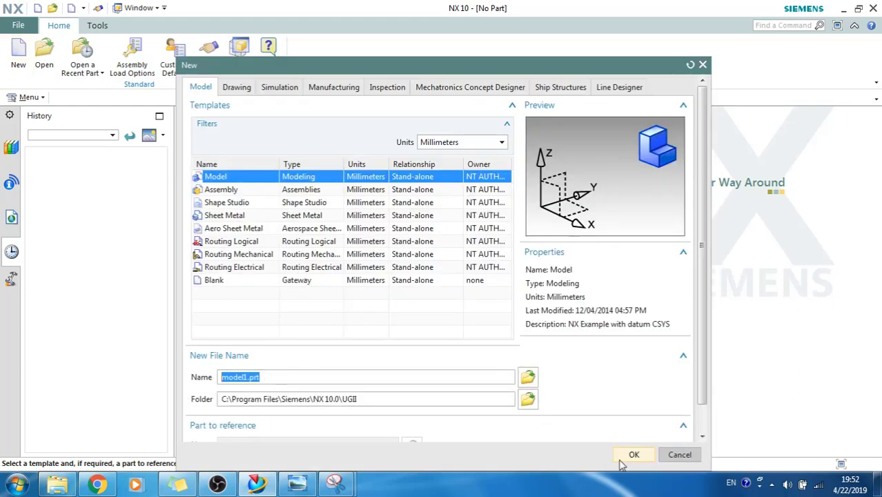
left_click(628, 455)
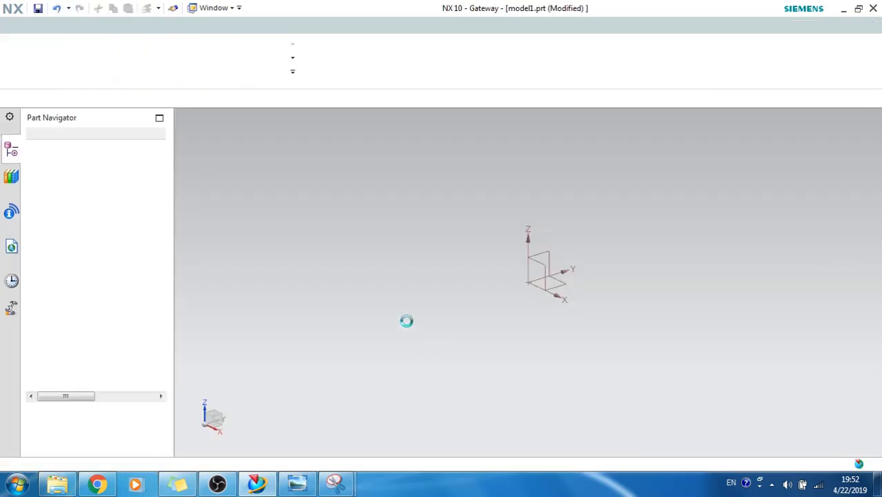
key("alt+Tab")
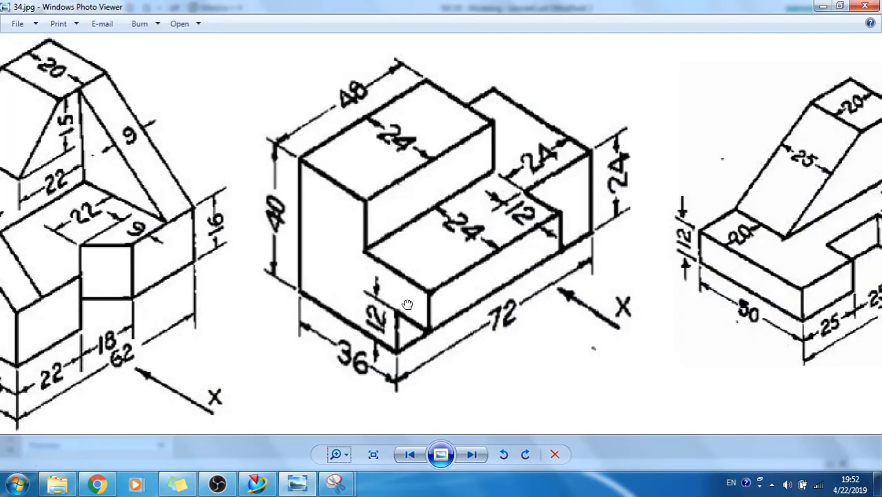
Pan the 34.jpg drawing slightly left to study the 72×48×40 stepped block.
left_click_drag(406, 302, 385, 301)
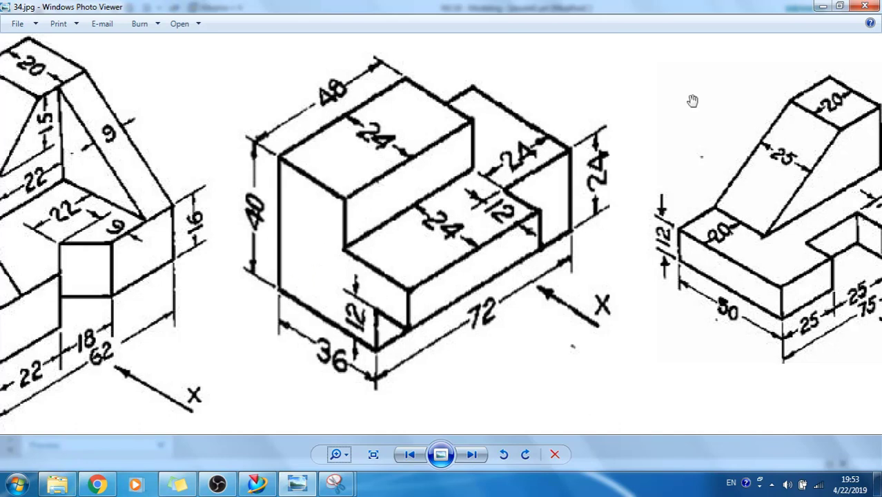
Start a new sketch on the datum plane, glancing back at the reference drawing.
left_click(823, 6)
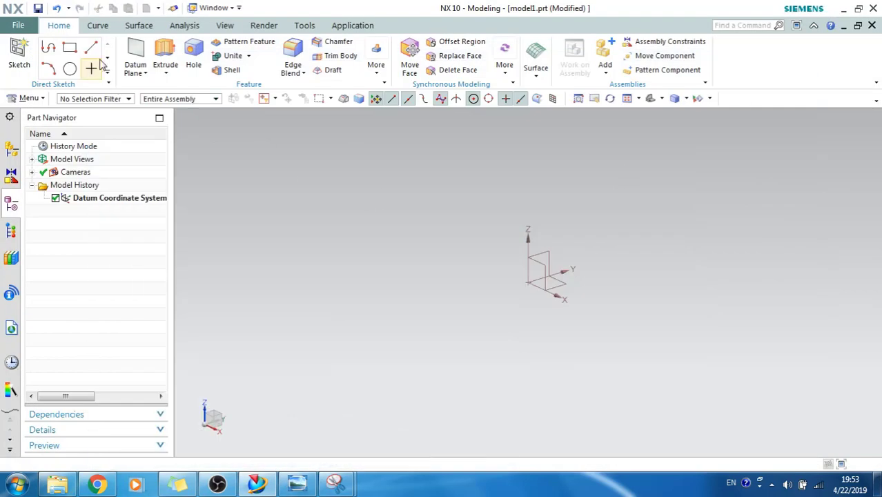
left_click(19, 54)
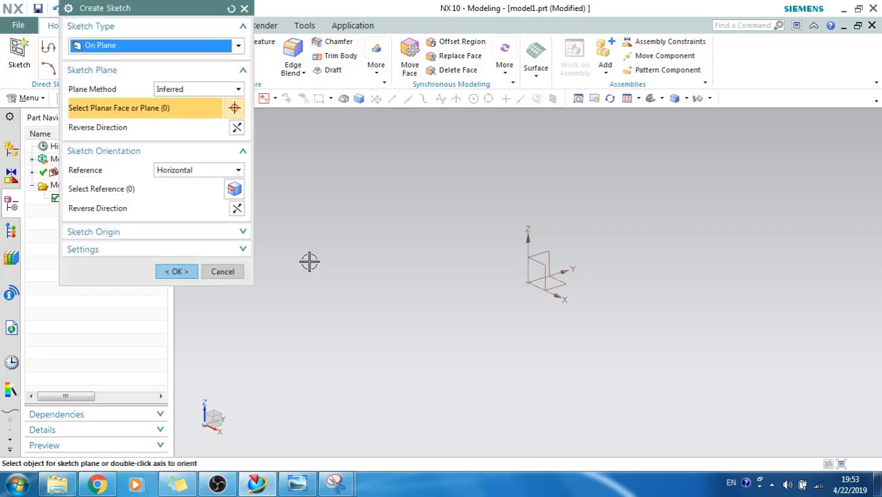
left_click(537, 269)
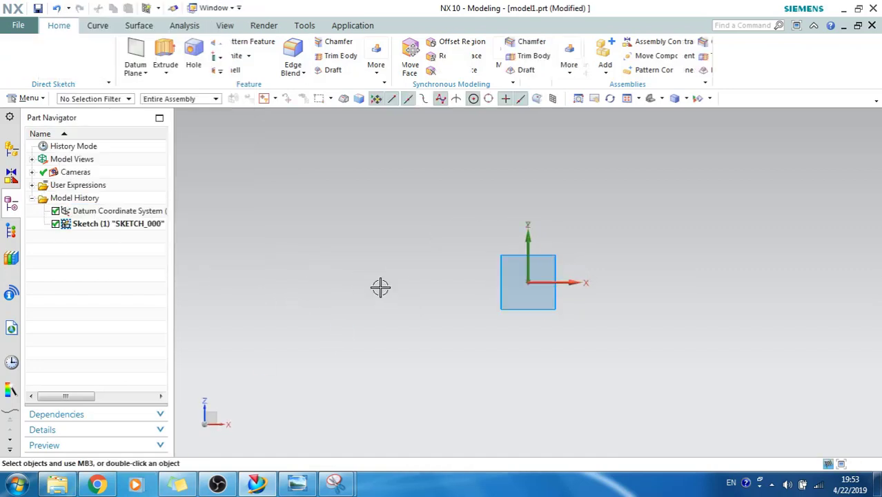
left_click(298, 483)
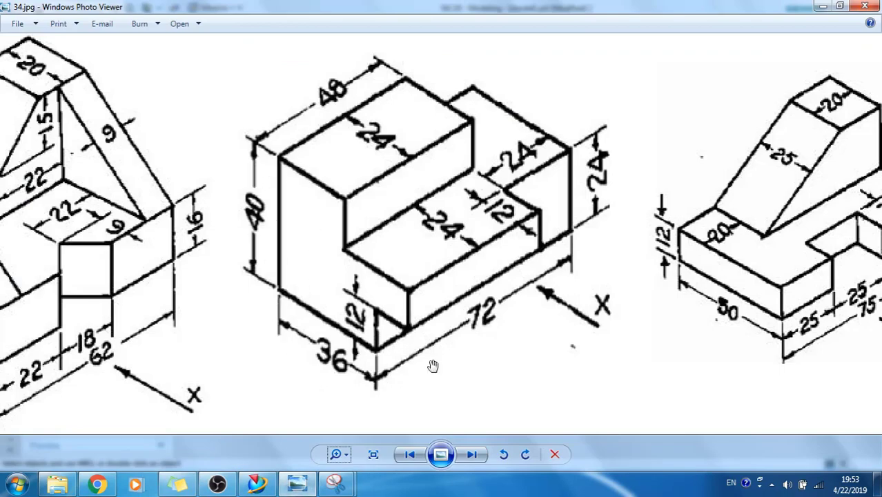
left_click(821, 7)
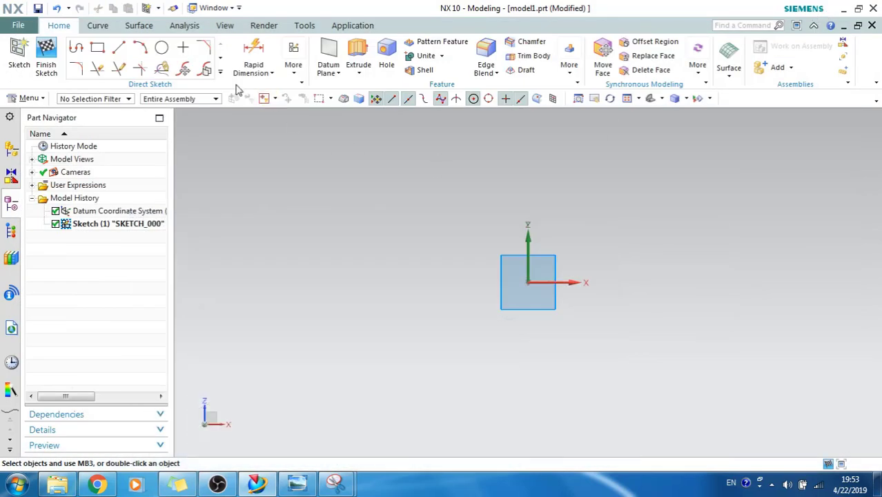
Draw a 40 mm vertical line and a 36 mm horizontal line from the origin.
left_click(118, 47)
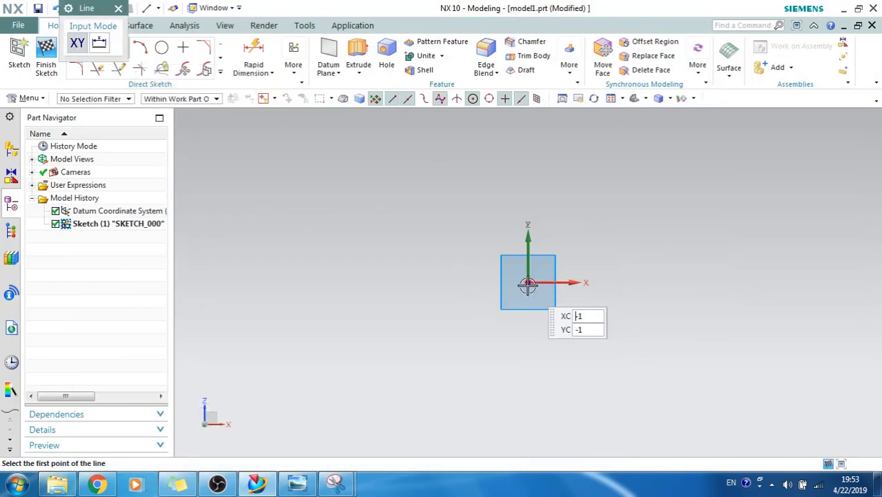
left_click(528, 282)
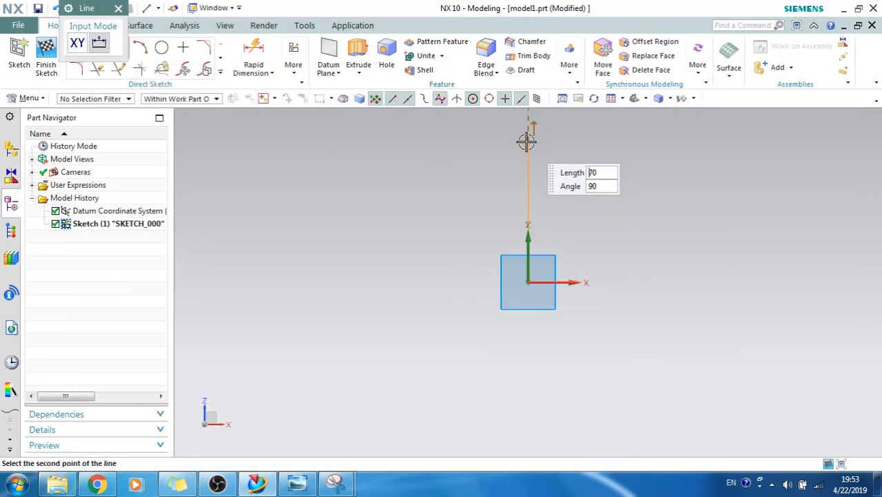
type("4")
key("Tab")
key("Return")
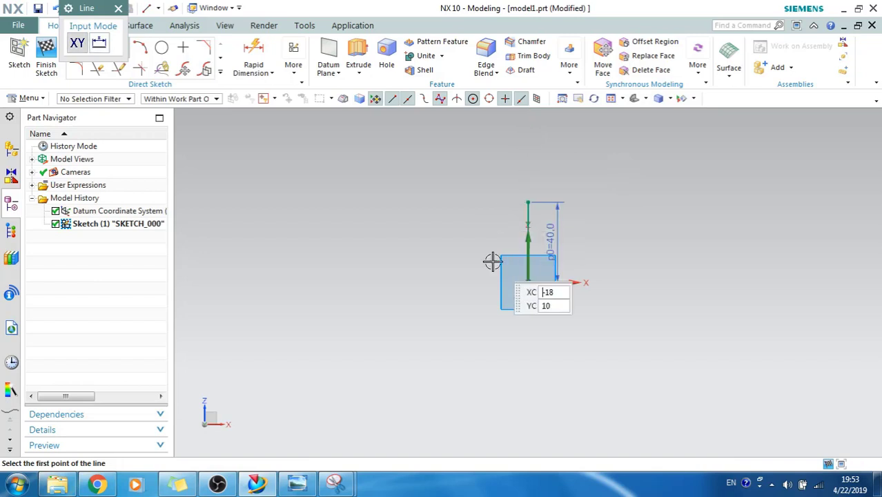
left_click(529, 281)
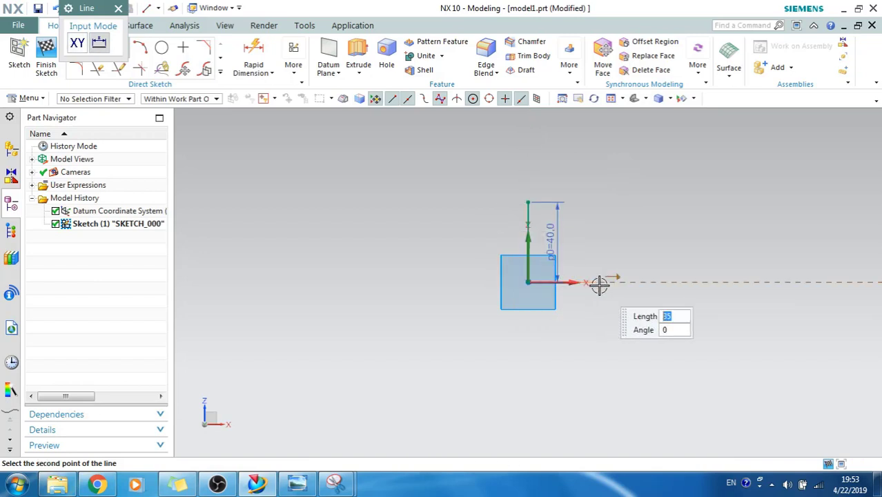
left_click(599, 282)
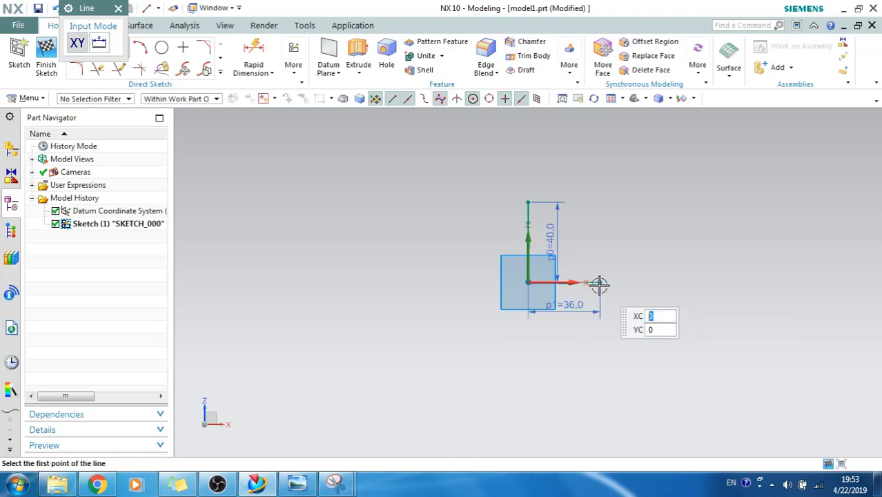
left_click(303, 484)
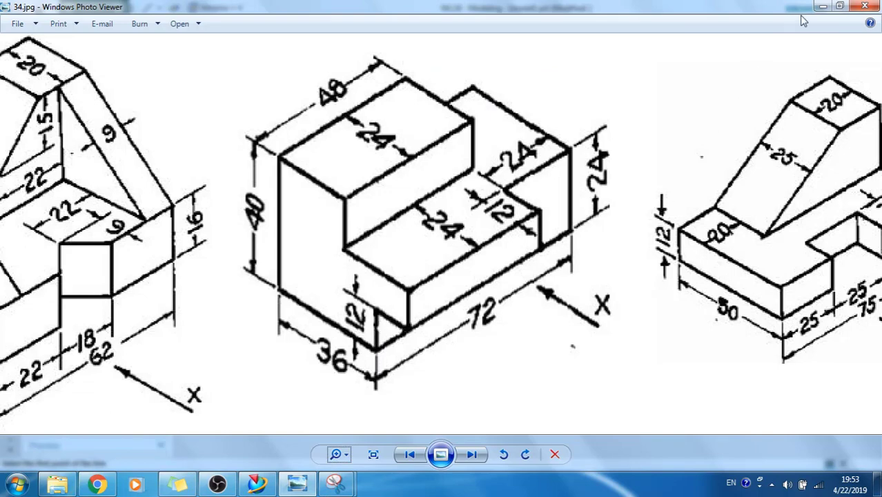
Draw a 12 mm vertical line up from the 36 mm line's end.
left_click(821, 7)
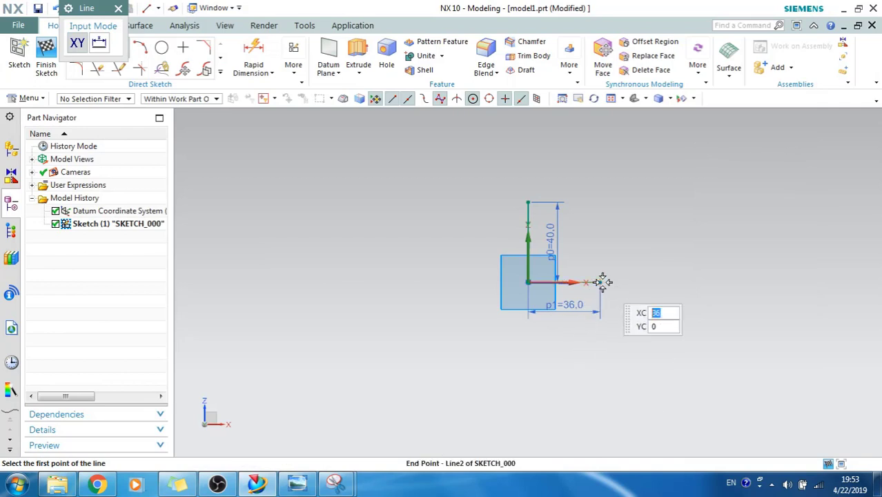
left_click(598, 282)
type("12")
key("Tab")
key("Return")
type("12")
key("Tab")
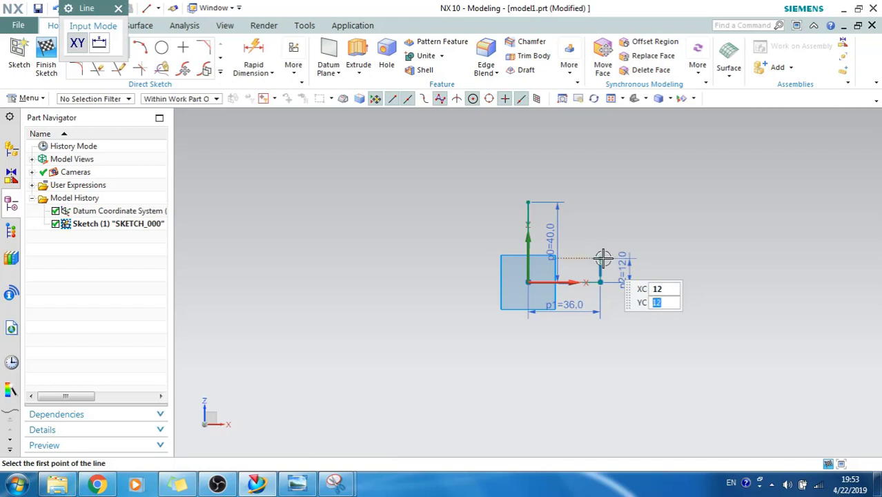
key("Return")
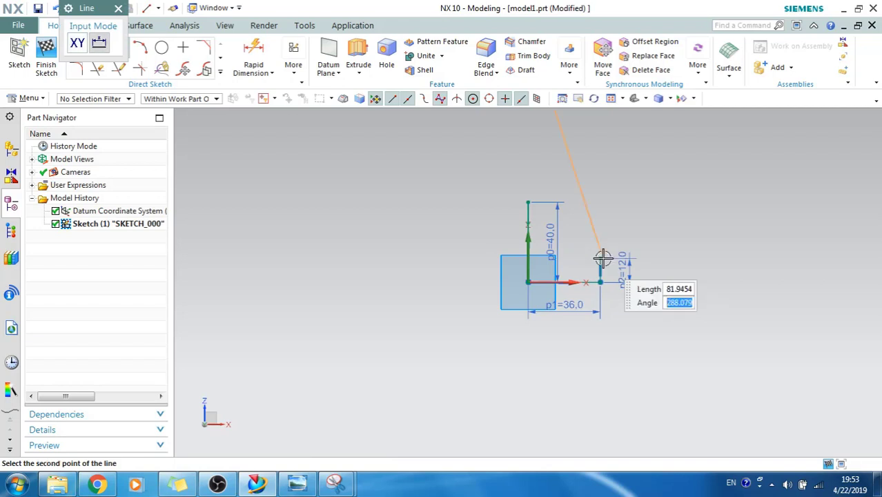
key("Escape")
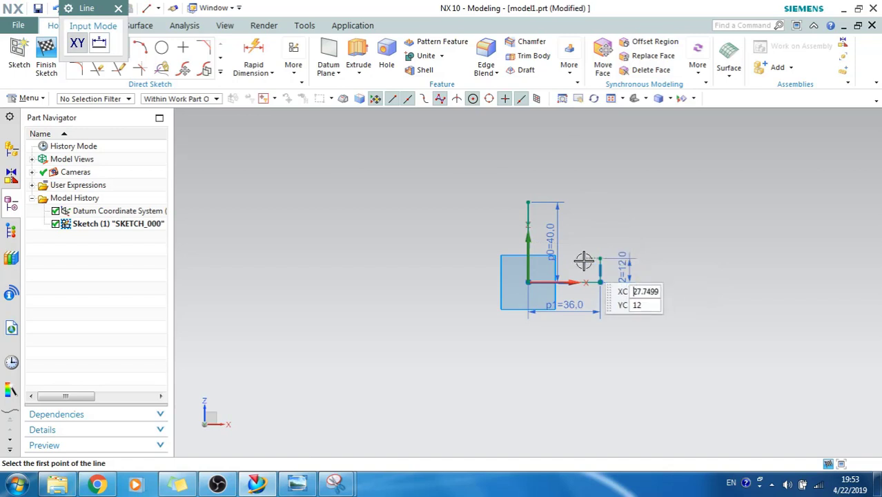
Add a 12 mm horizontal line from the vertical line's top, then view the drawing.
left_click(599, 259)
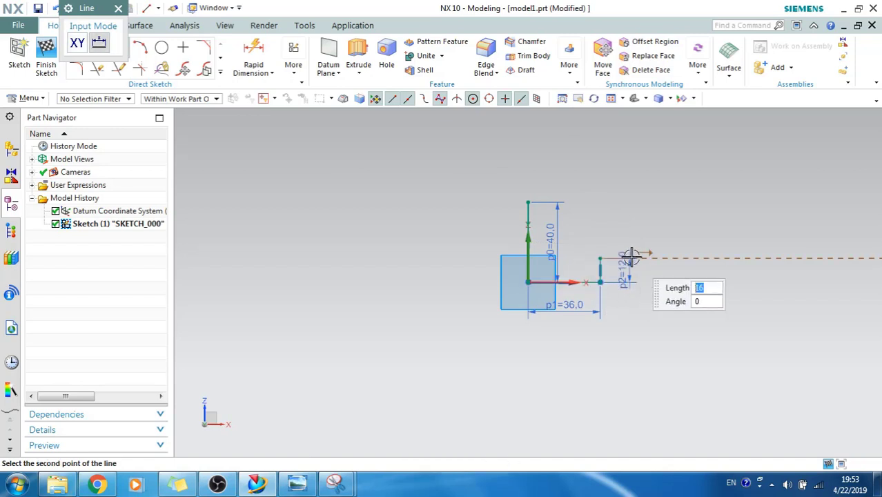
type("121")
key("Tab")
key("shift+Tab")
type("12")
key("Tab")
key("Return")
key("Escape")
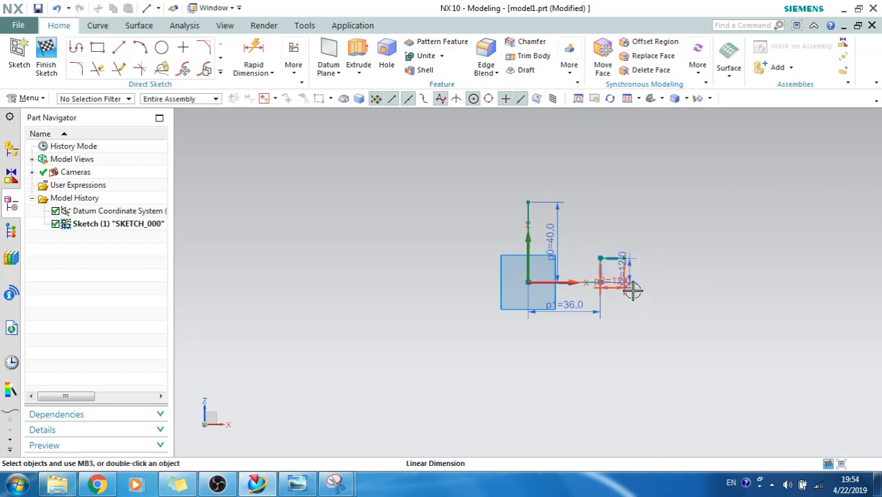
scroll(634, 289, "up", 4)
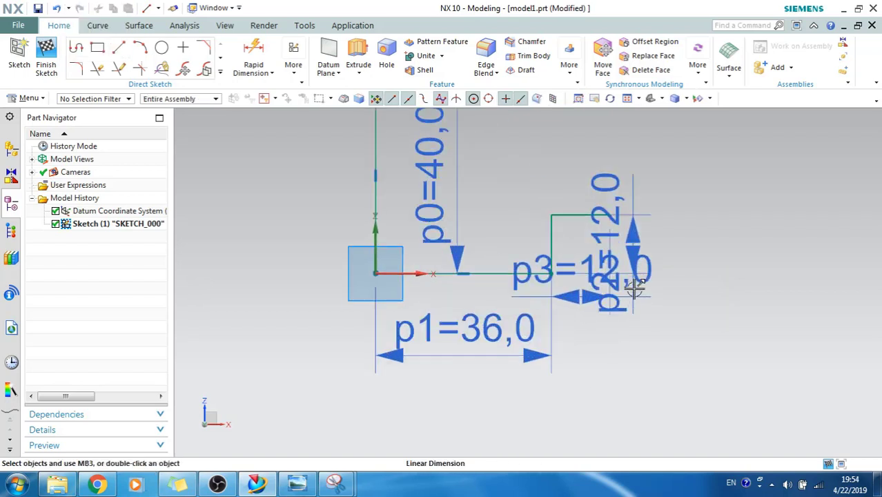
left_click(299, 485)
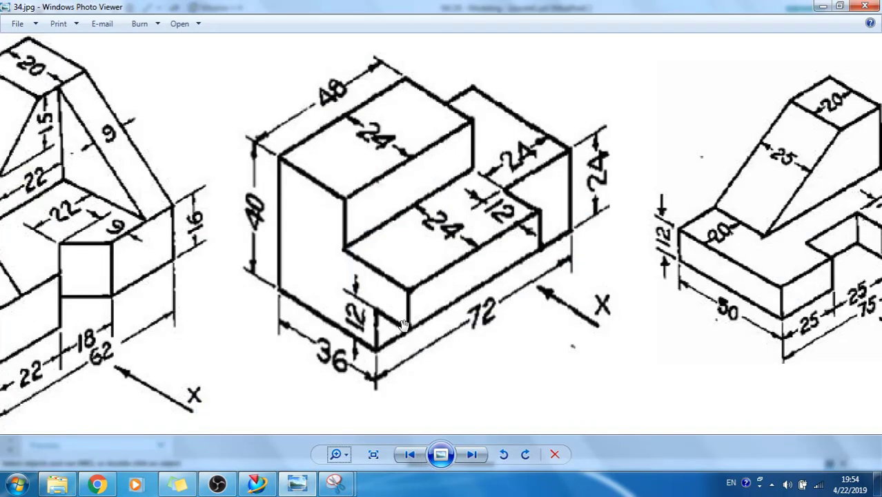
Draw another 12 mm vertical line from the short horizontal line's end, checking the drawing.
left_click(824, 8)
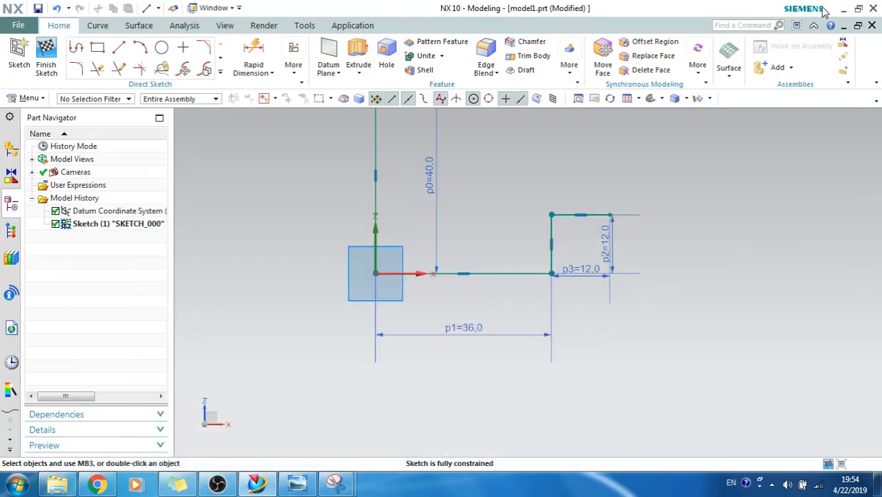
left_click(298, 485)
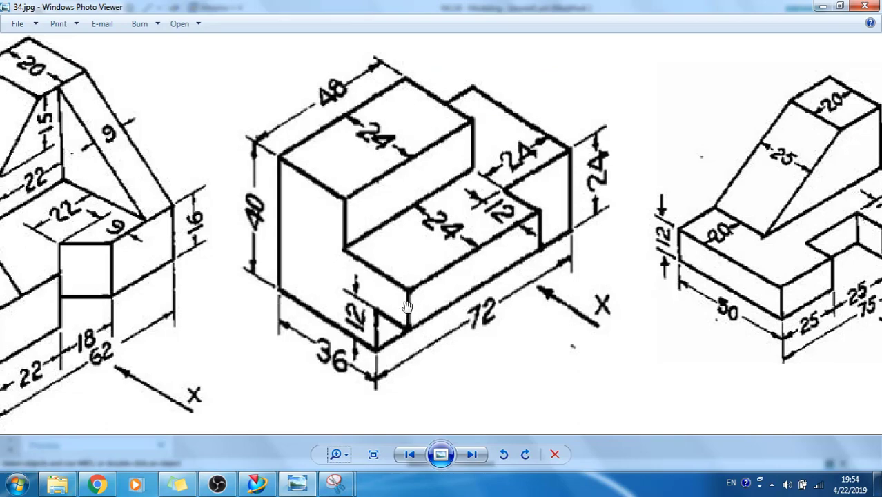
left_click(822, 7)
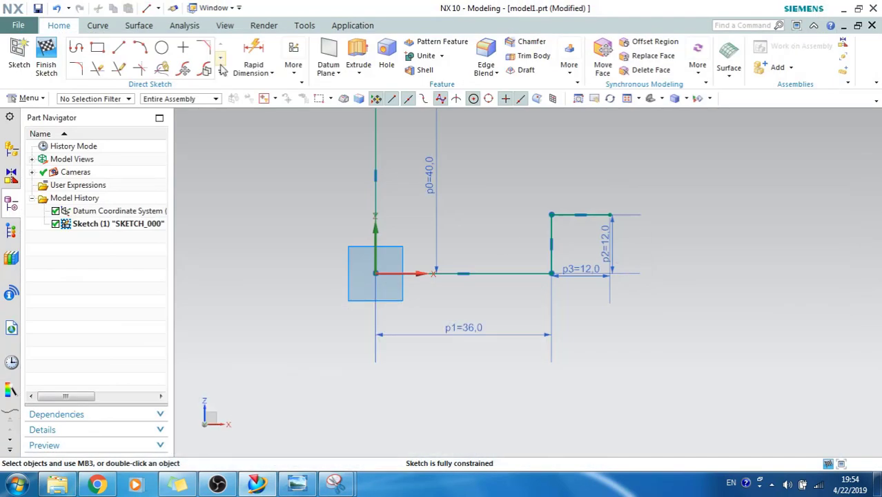
left_click(119, 47)
left_click(610, 215)
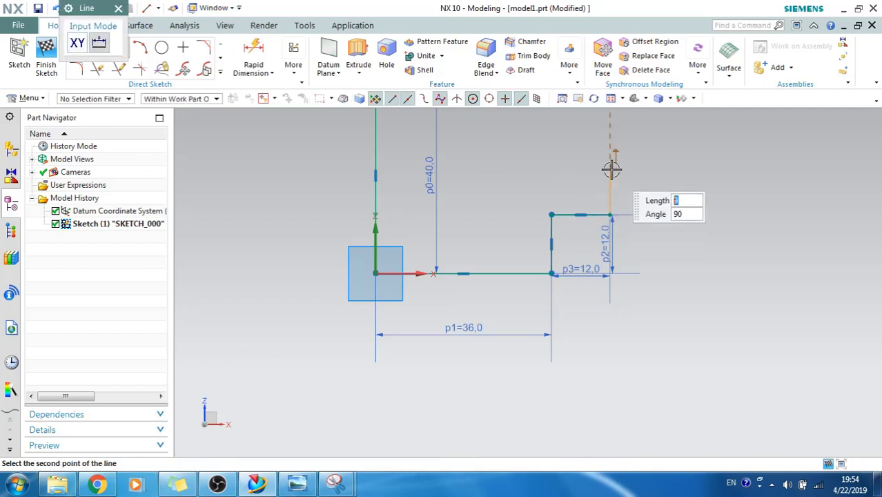
type("0")
key("Return")
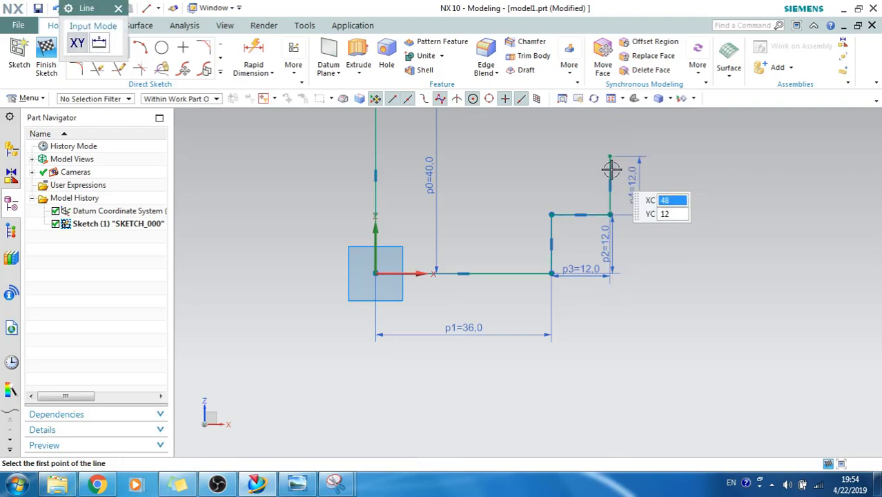
scroll(541, 323, "up", 2)
scroll(541, 323, "down", 3)
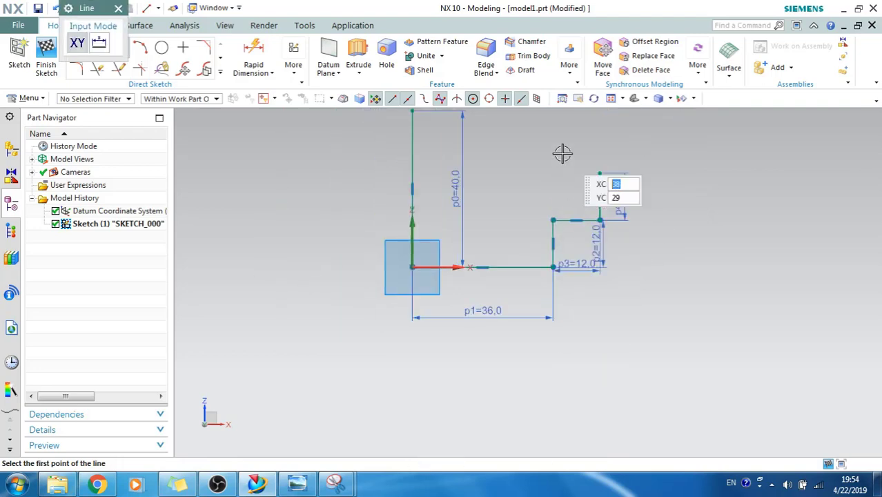
middle_click_drag(561, 153, 561, 197, "shift")
left_click(296, 483)
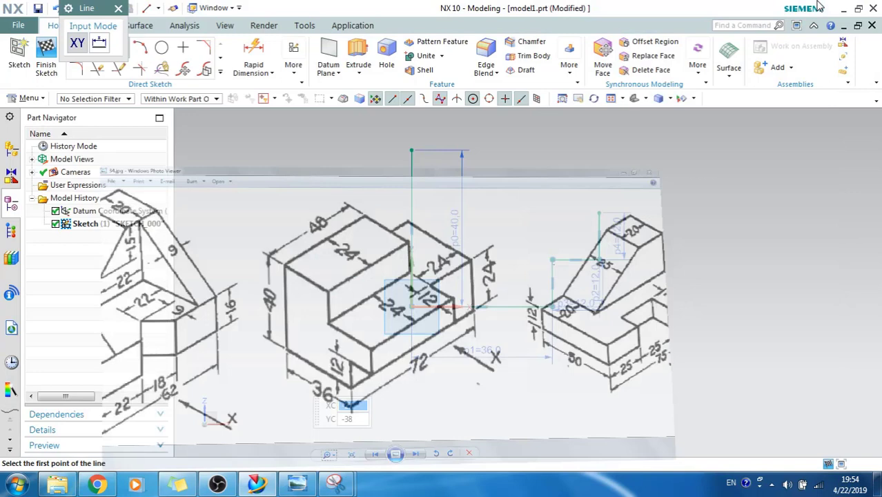
Draw a 24 mm horizontal line leftward from the top of the 12 mm segment.
left_click(822, 6)
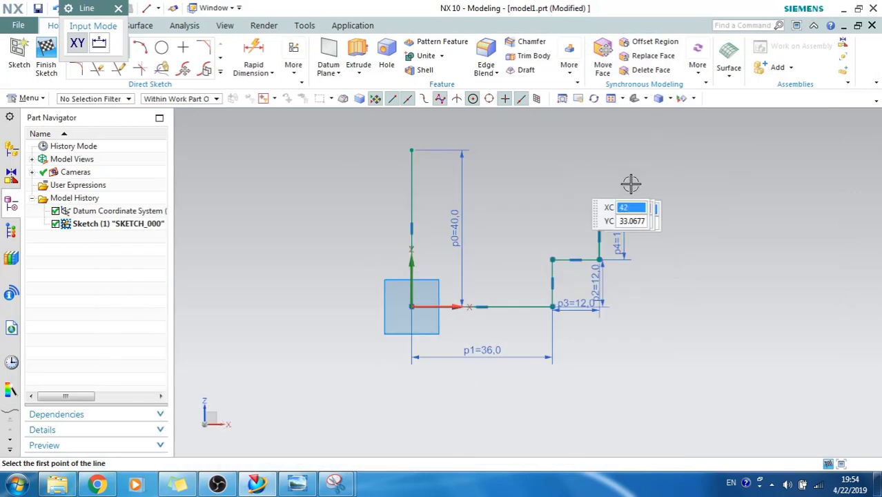
left_click(118, 9)
left_click(100, 48)
key("Escape")
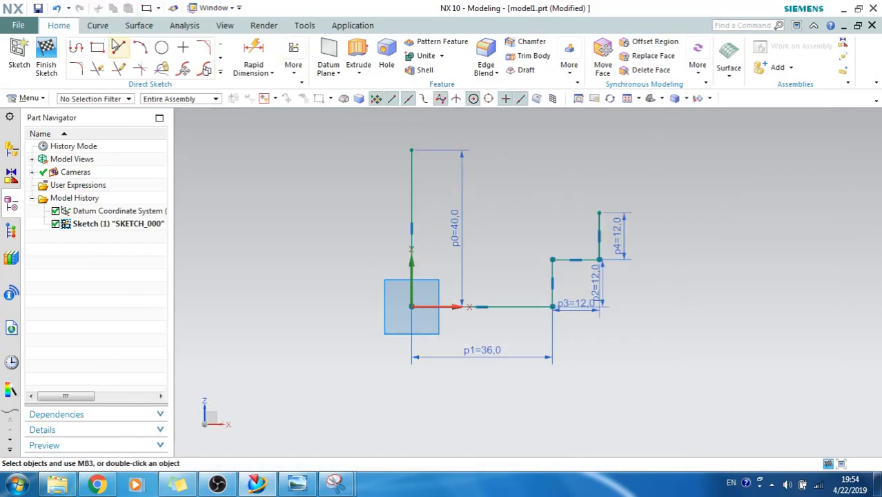
left_click(119, 47)
left_click(599, 212)
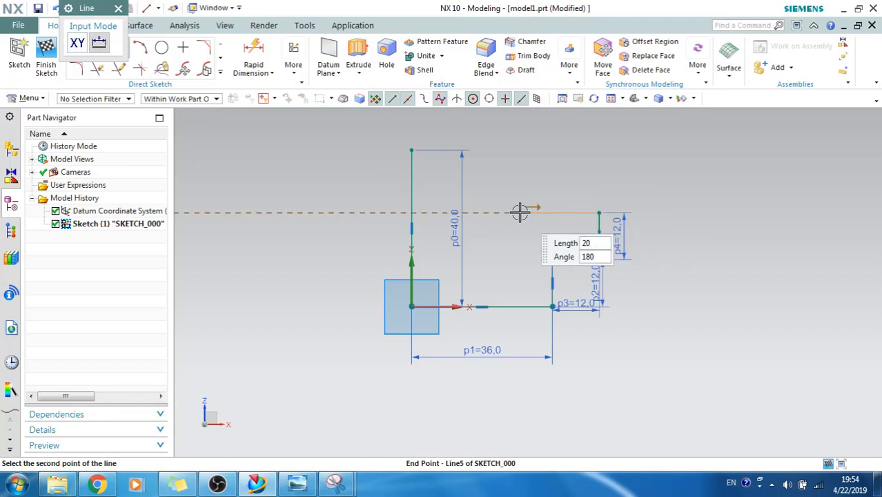
type("24")
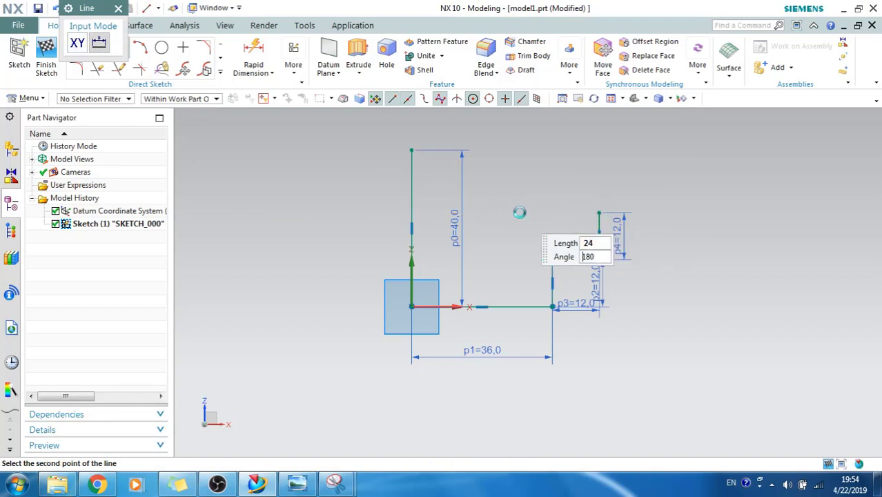
key("Return")
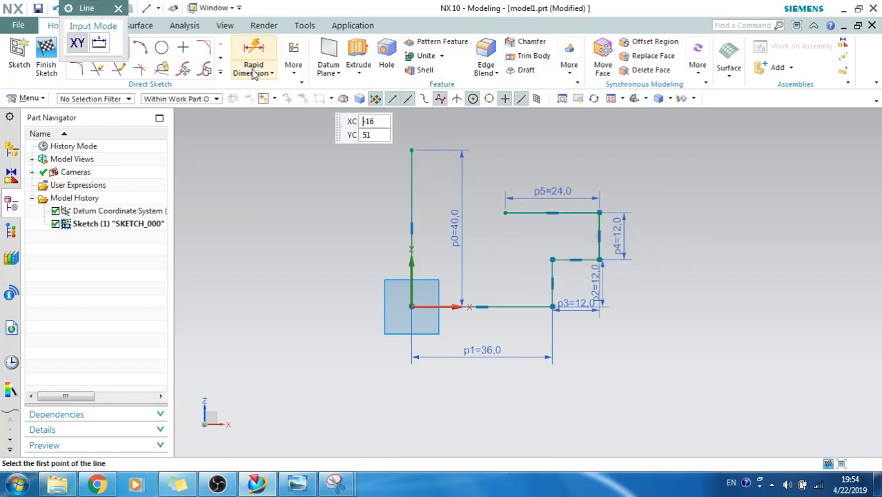
Add a vertical riser from the 24 mm line's end and a top line from the 40 mm line.
left_click_drag(105, 8, 95, 116)
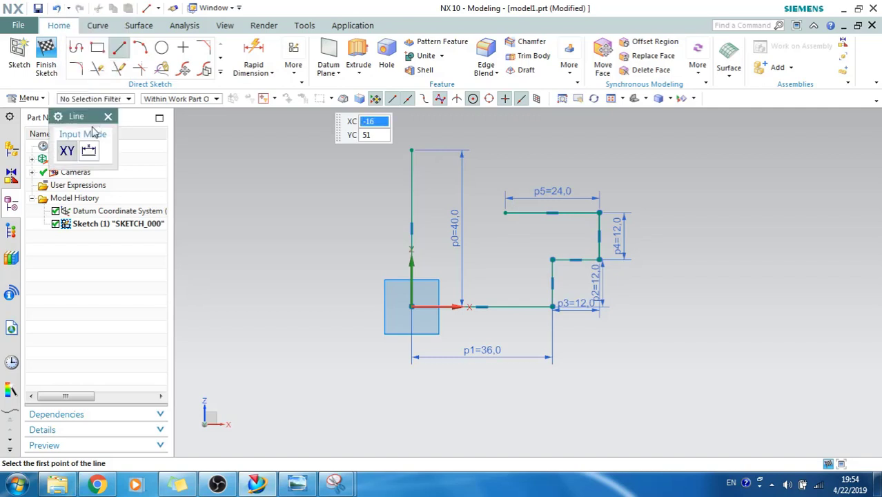
left_click(506, 211)
left_click(505, 139)
left_click(412, 150)
left_click(537, 150)
key("Escape")
Quick Trim the top line's overhang past the riser and recheck the reference drawing.
key("t")
left_click(524, 148)
key("Escape")
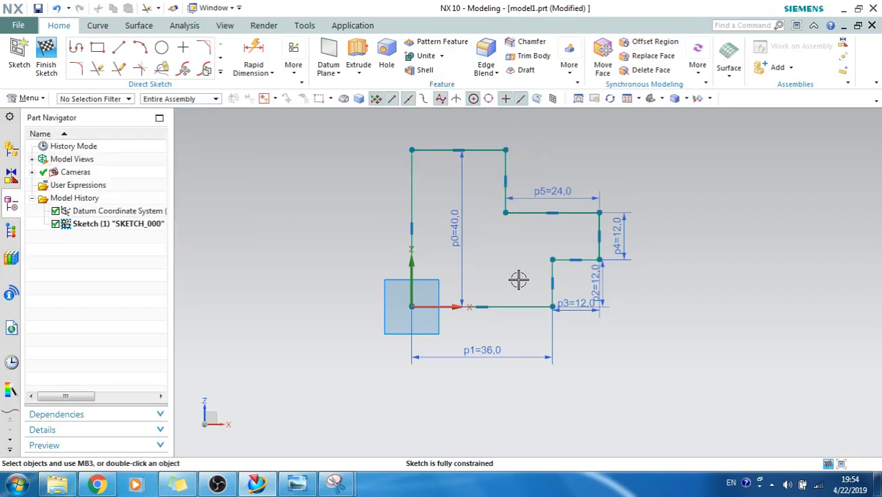
left_click(300, 487)
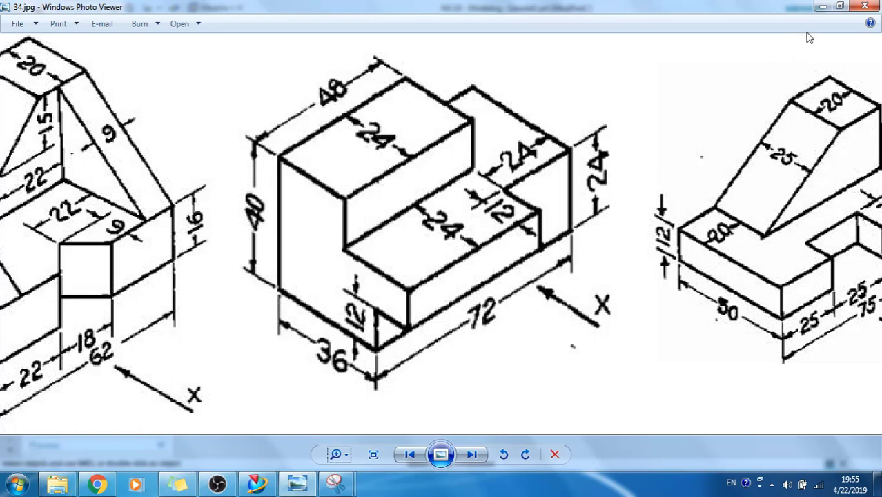
left_click(822, 6)
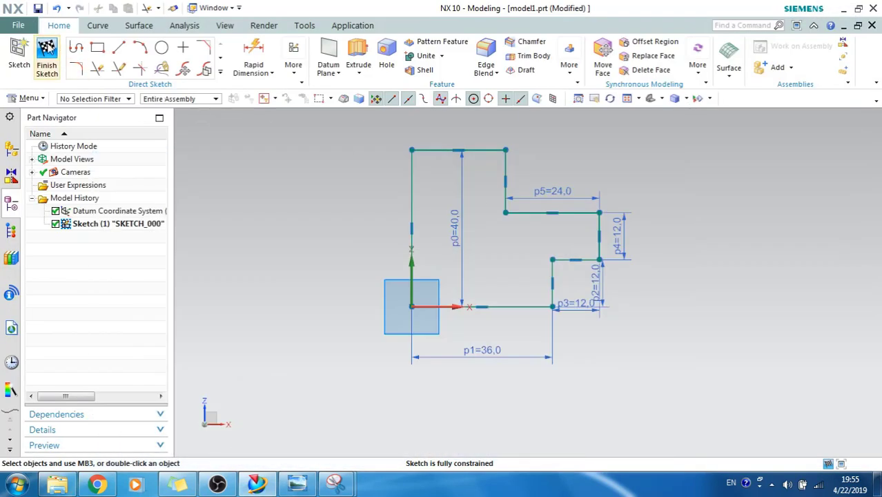
Finish the sketch and select the whole stepped profile for Extrude using Feature Curves.
left_click(46, 65)
mouse_move(374, 232)
middle_mouse_down()
mouse_move(360, 218)
mouse_move(347, 247)
mouse_move(327, 236)
mouse_move(345, 267)
middle_mouse_up()
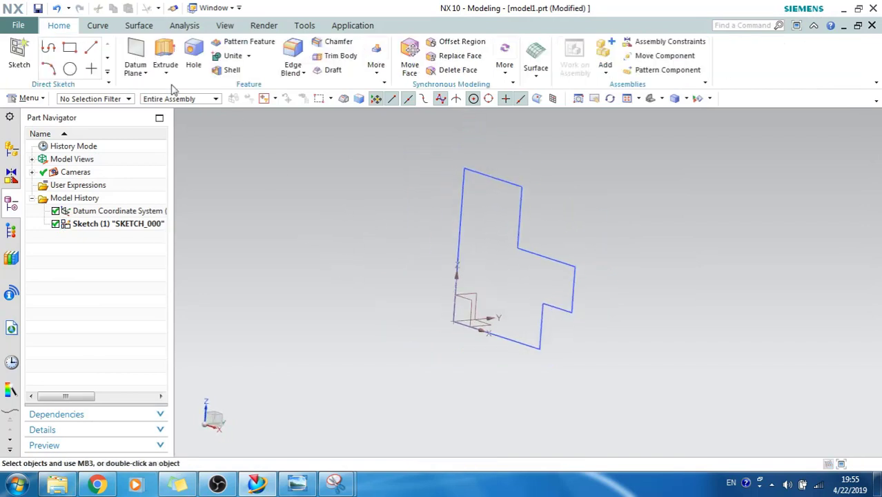
left_click(164, 56)
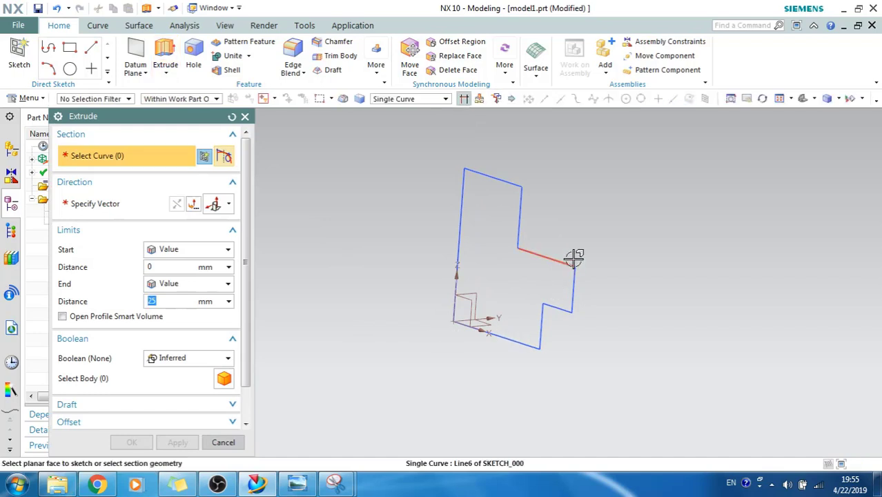
left_click(572, 261)
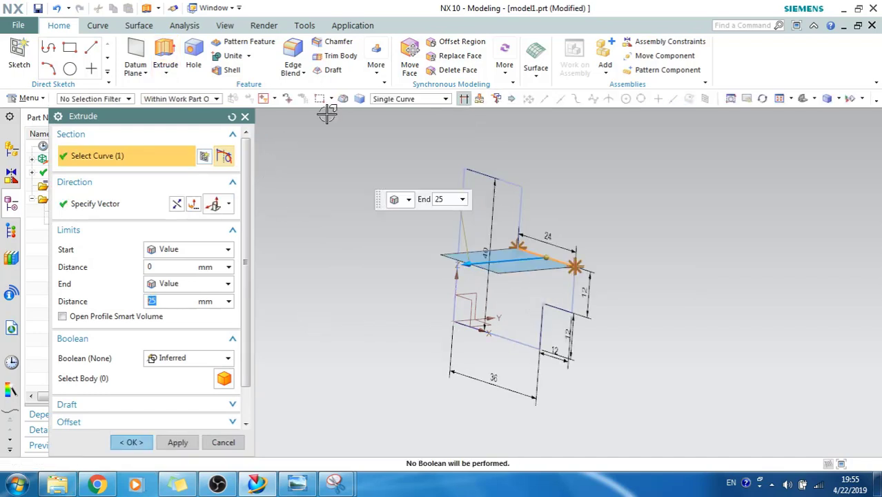
left_click(403, 100)
left_click(405, 141)
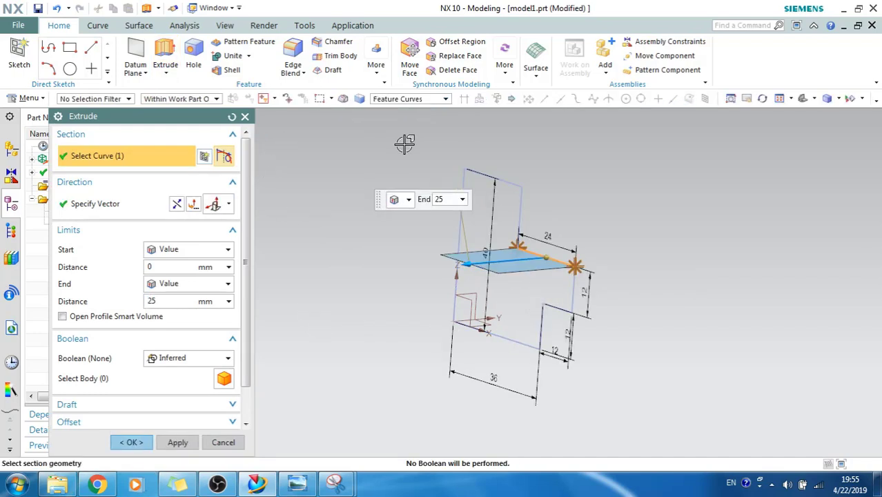
left_click(232, 119)
left_click(407, 99)
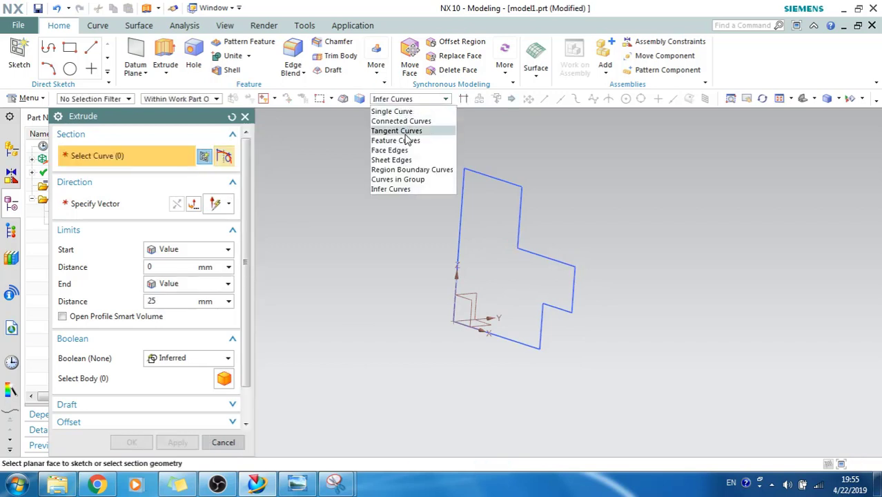
left_click(406, 140)
left_click(477, 171)
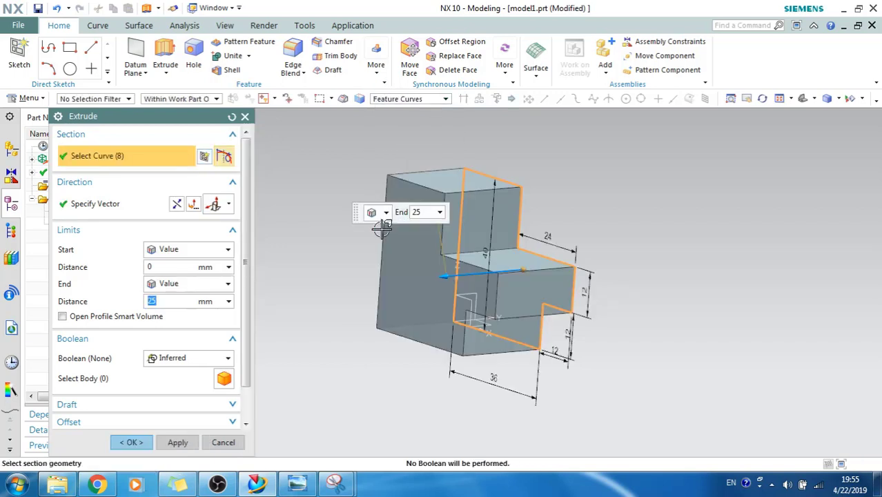
Extrude symmetrically by 72/2 with Boolean None, then inspect the solid.
left_click(219, 250)
left_click(186, 274)
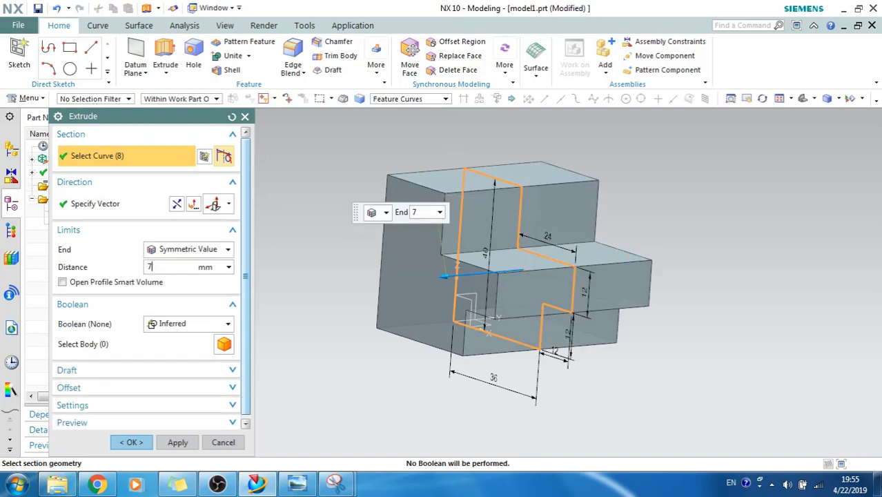
key("Return")
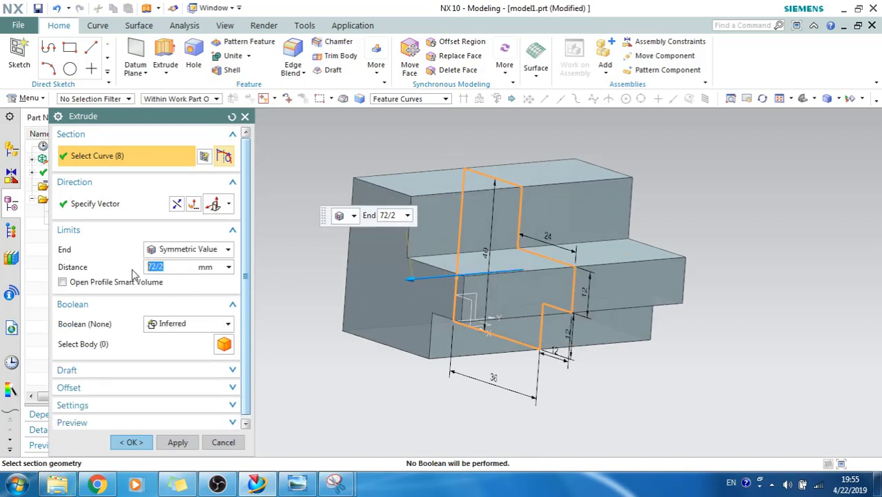
left_click(166, 325)
left_click(160, 339)
left_click(129, 423)
middle_click_drag(415, 353, 419, 311)
left_click(310, 483)
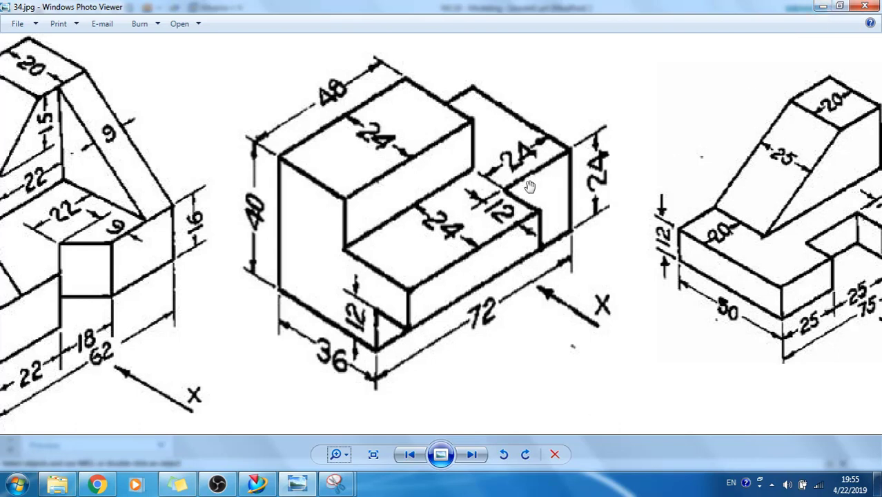
Start a new sketch on the lower step's top face.
left_click(821, 6)
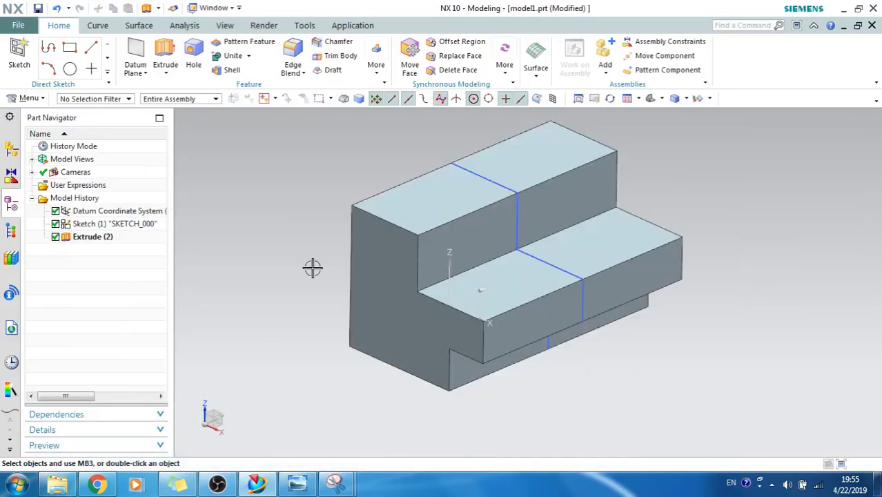
left_click(298, 481)
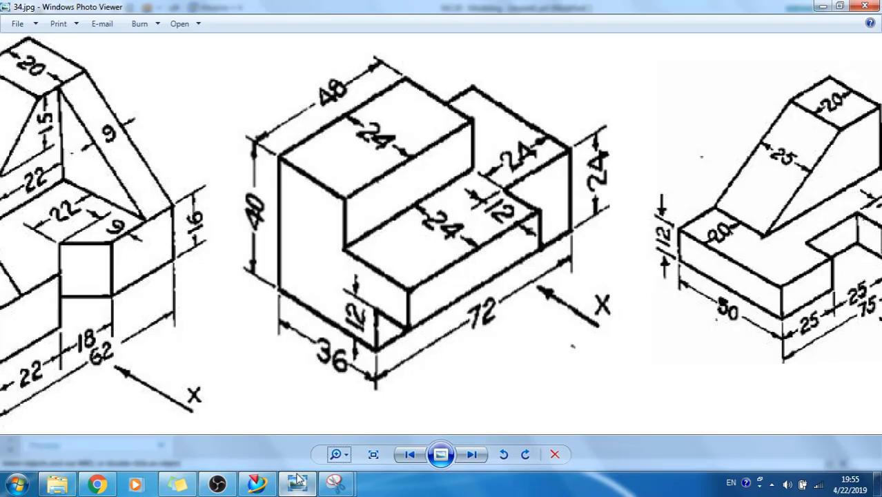
left_click(298, 481)
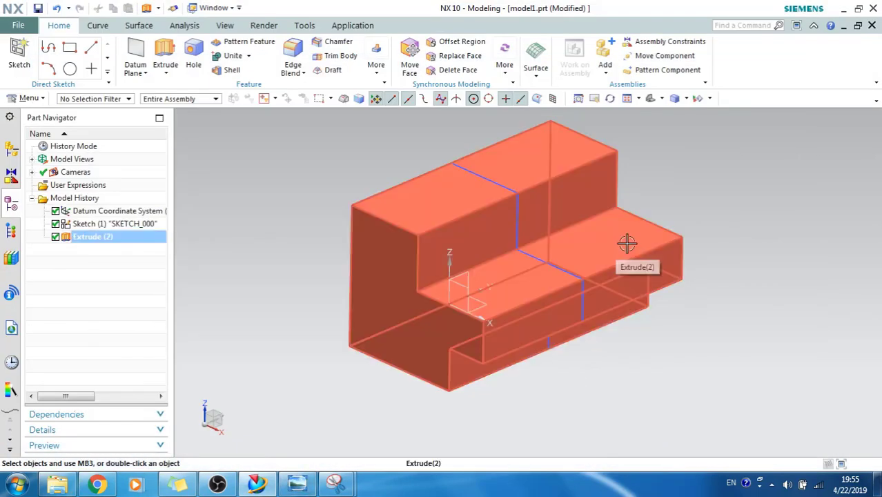
left_click(19, 57)
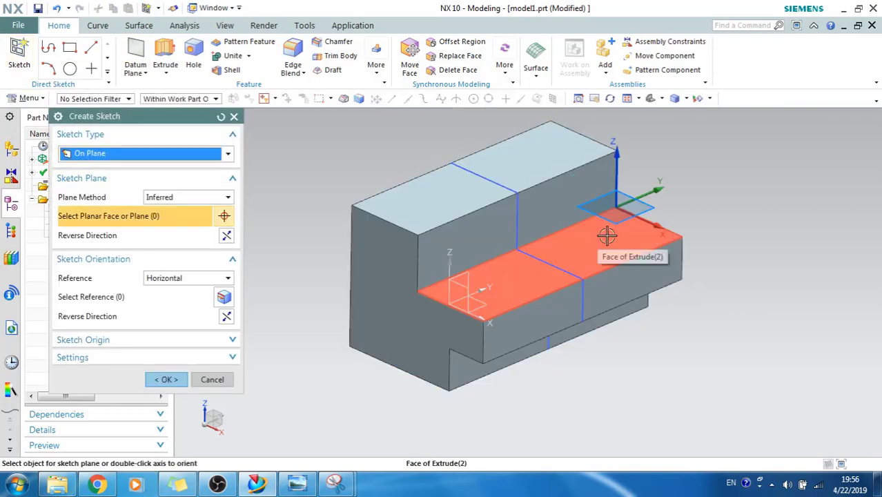
left_click(607, 236)
left_click(165, 379)
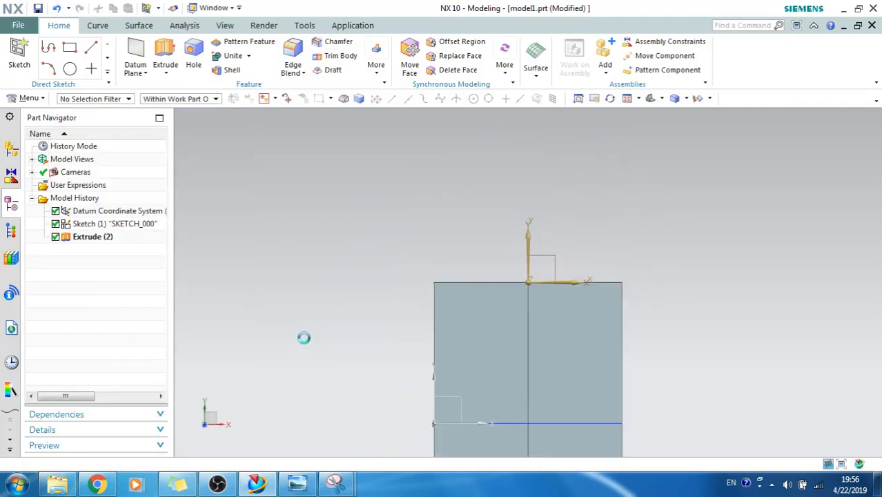
Draw a 24 mm vertical line and a 12 mm horizontal line, then finish the sketch.
left_click(119, 50)
scroll(527, 247, "up", 4)
type("12")
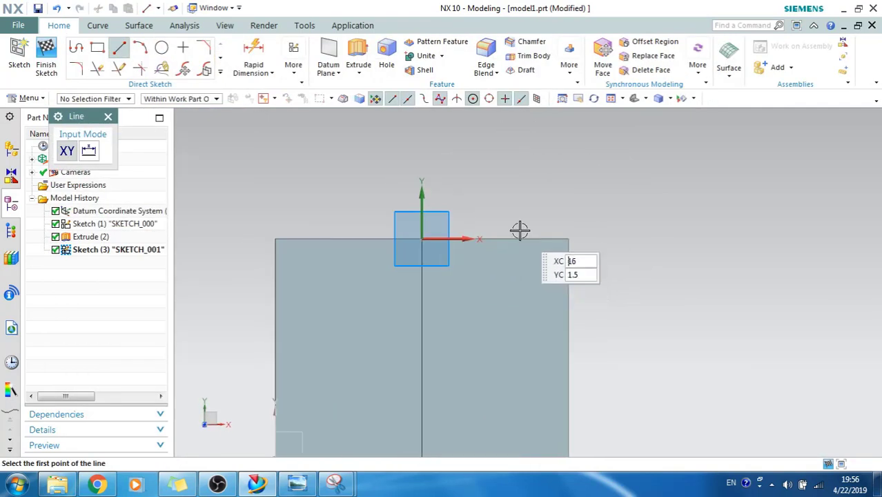
scroll(512, 200, "down", 1)
key("Tab")
type("-1")
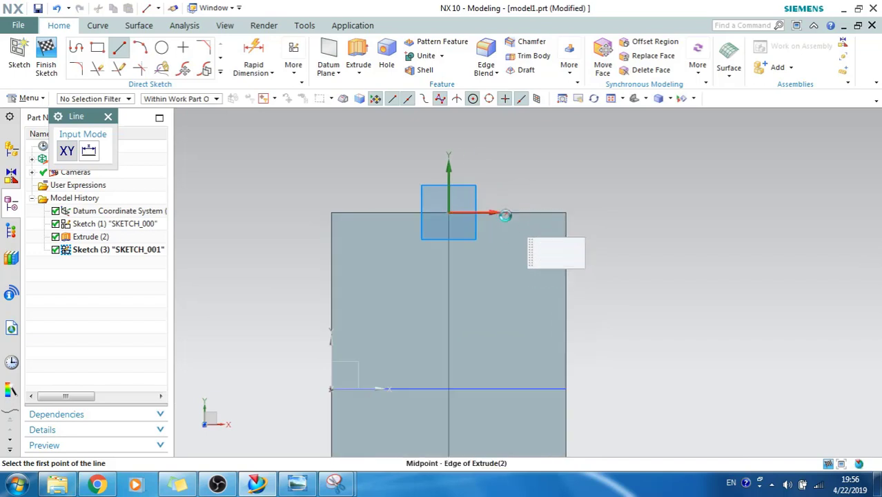
left_click(507, 213)
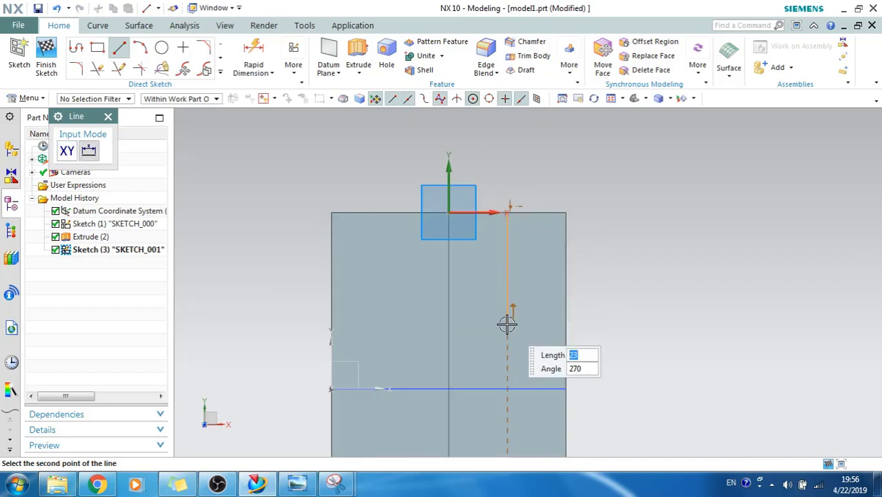
left_click(506, 325)
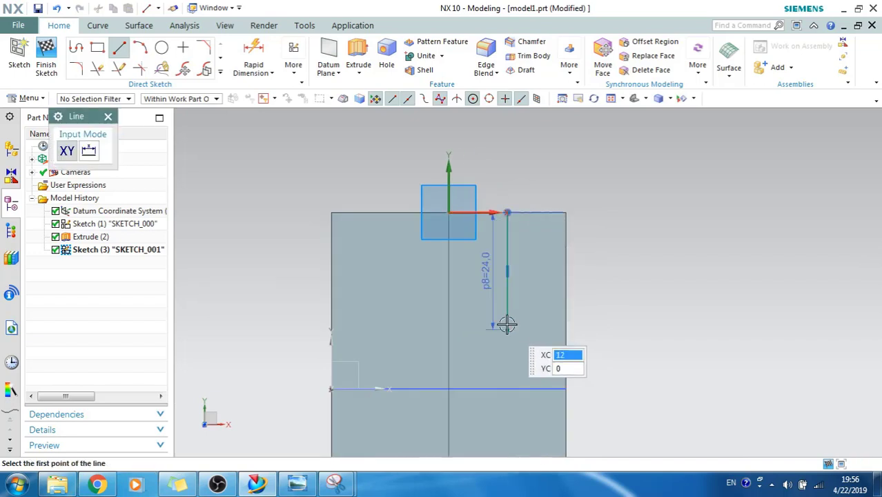
left_click(507, 329)
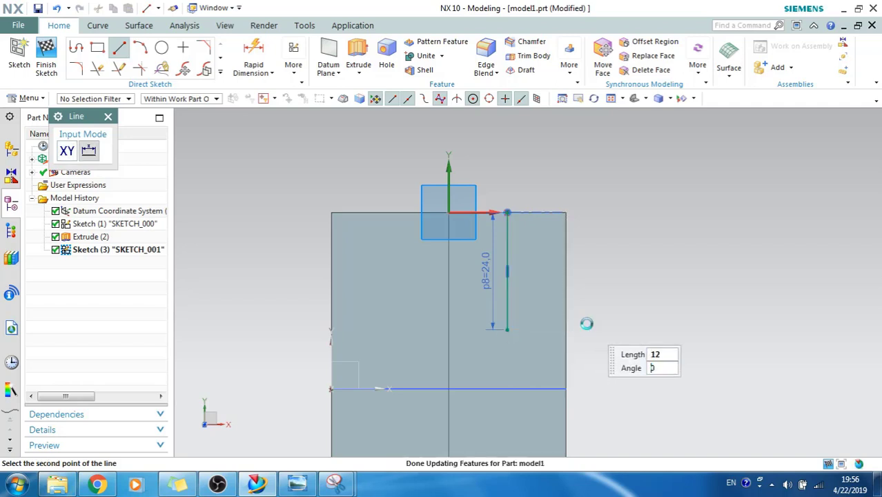
key("Return")
key("Escape")
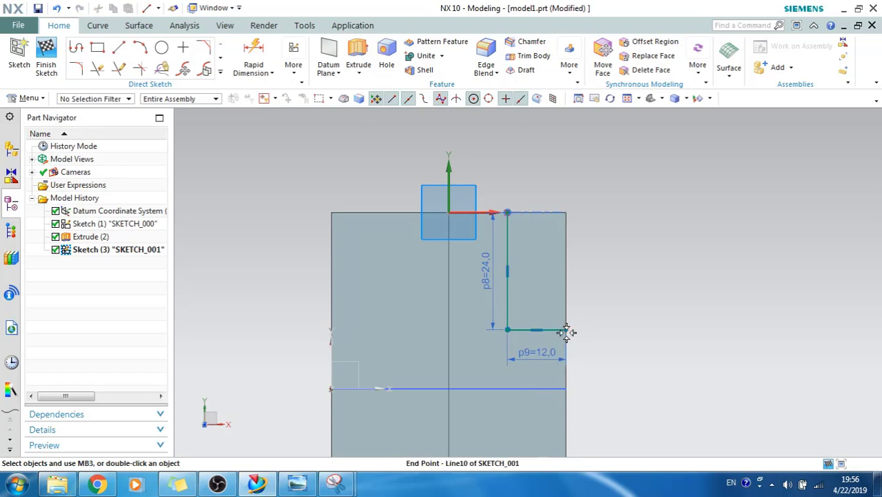
left_click(46, 61)
middle_click_drag(509, 281, 483, 222)
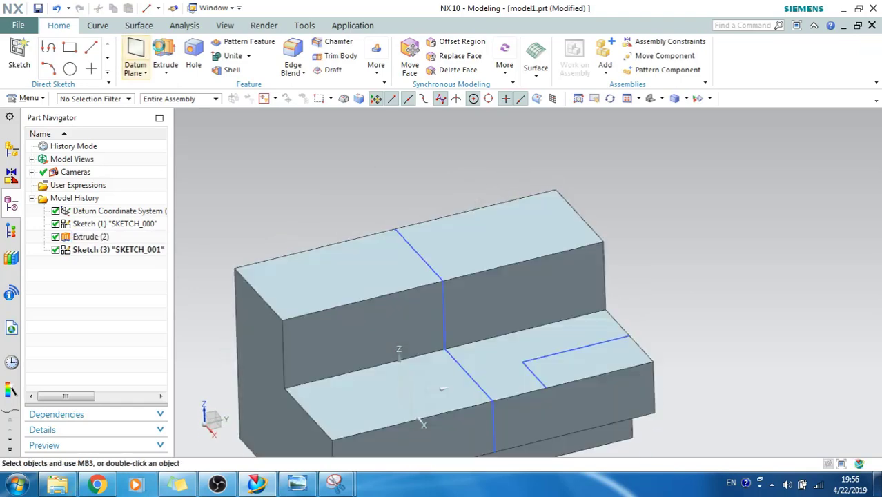
Start an Extrude and pick the four outline edges with the Single Curve filter.
left_click(135, 55)
left_click(165, 55)
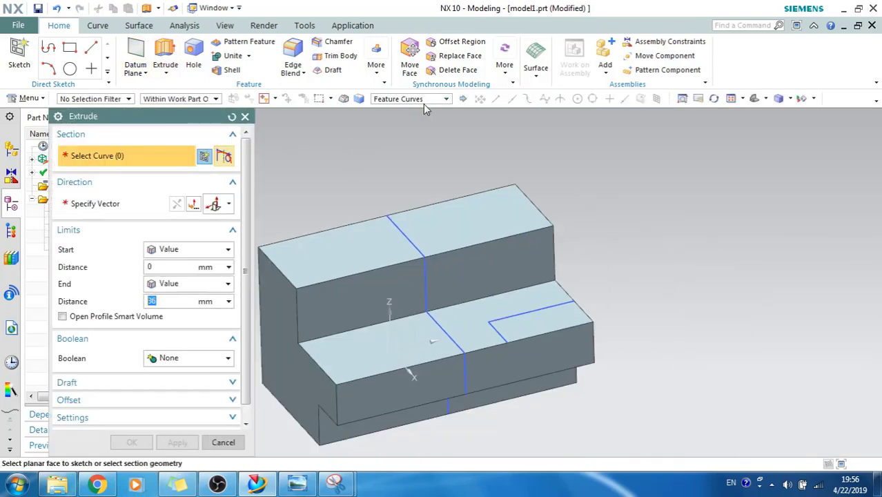
left_click(424, 102)
left_click(414, 109)
left_click(512, 331)
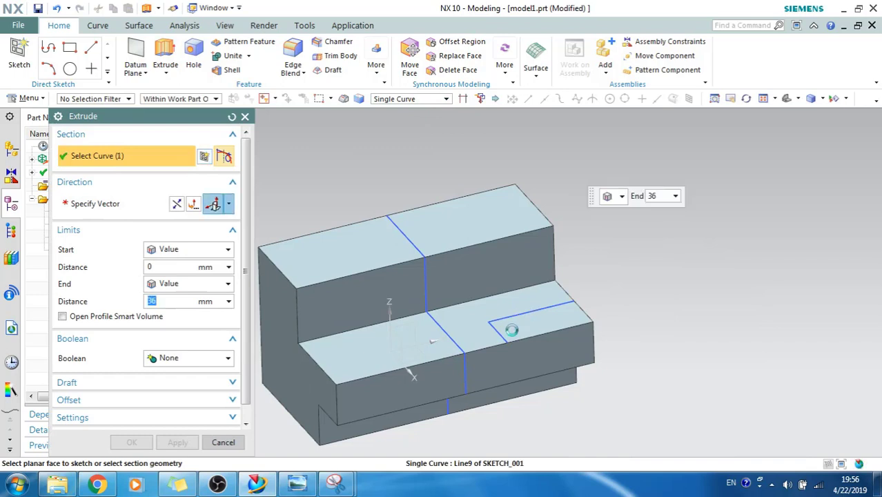
left_click(506, 338)
left_click(535, 341)
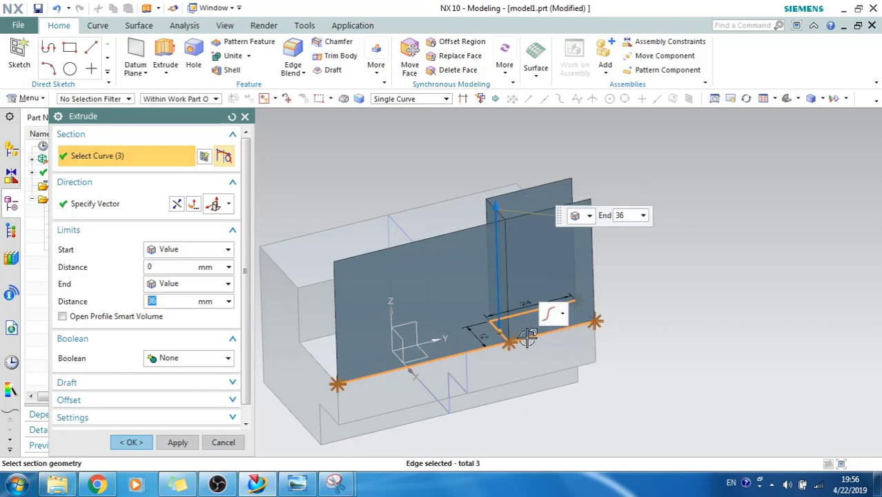
left_click(531, 336, "shift")
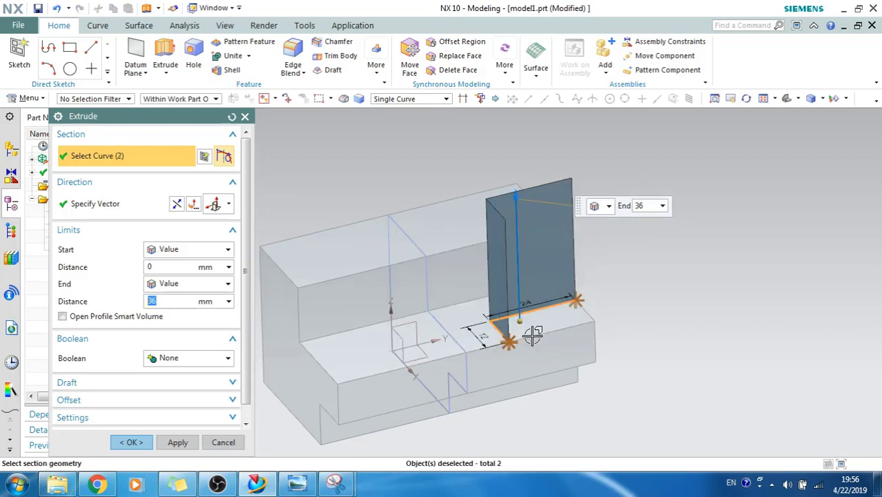
left_click(463, 102)
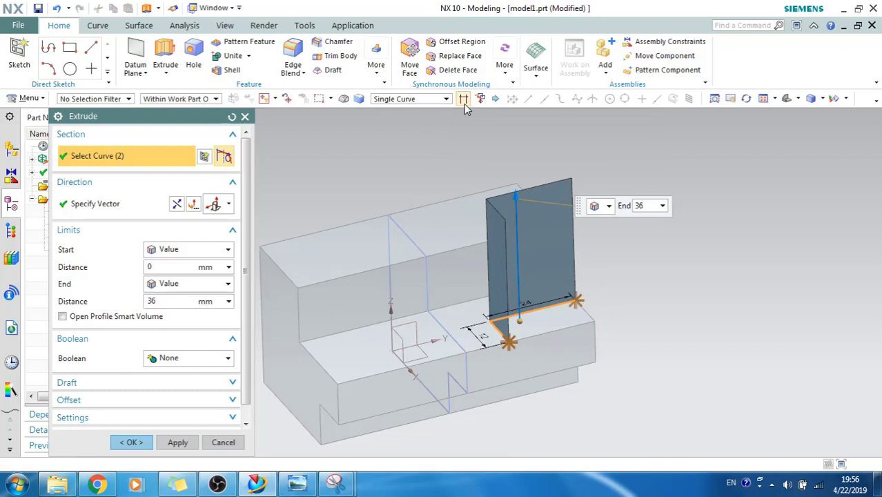
left_click(526, 332)
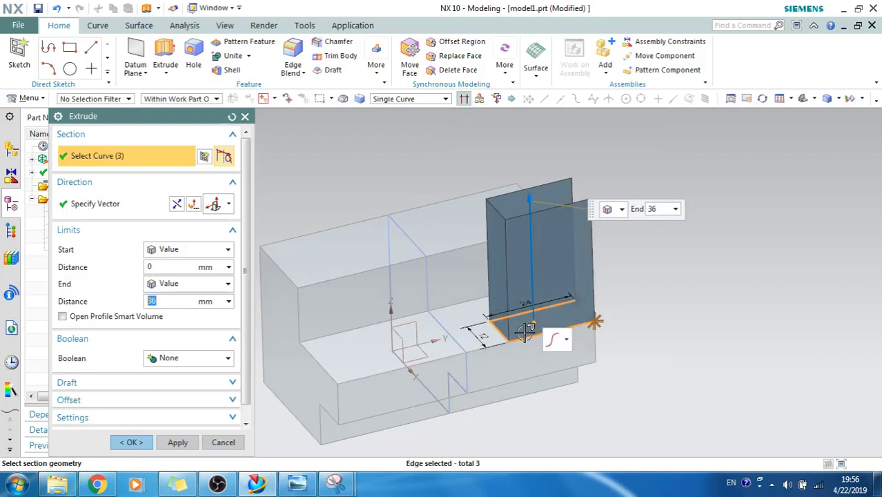
left_click(578, 334)
Reverse the extrusion into the part and set its depth to 18 mm.
middle_click_drag(580, 330, 584, 326)
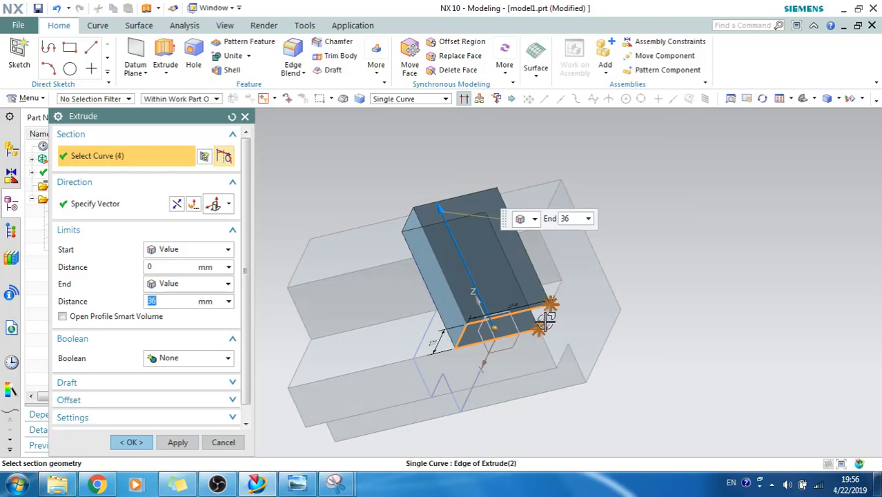
middle_click_drag(593, 359, 632, 341)
scroll(564, 256, "up", 3)
scroll(564, 256, "down", 3)
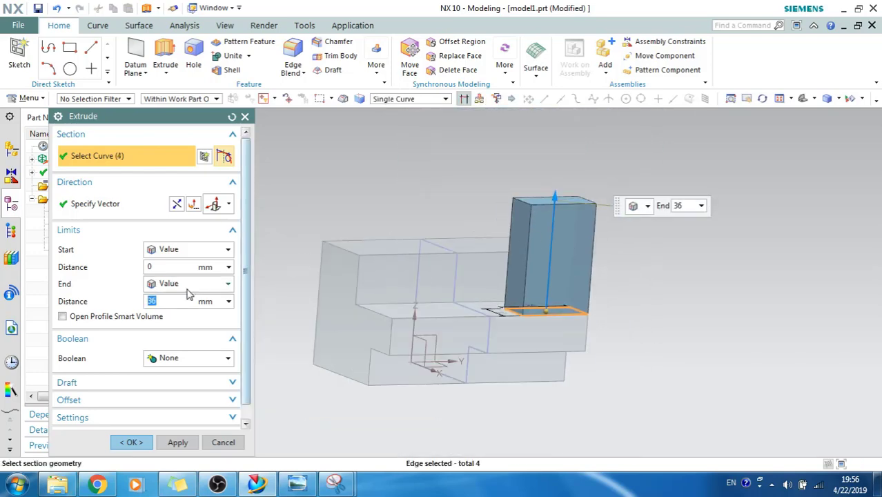
left_click(177, 204)
scroll(545, 256, "up", 2)
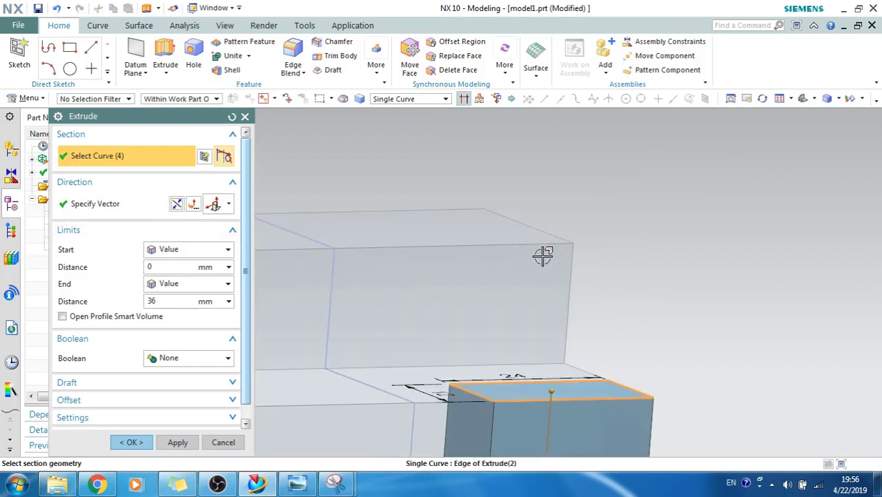
scroll(548, 312, "down", 2)
middle_click_drag(547, 311, 542, 362)
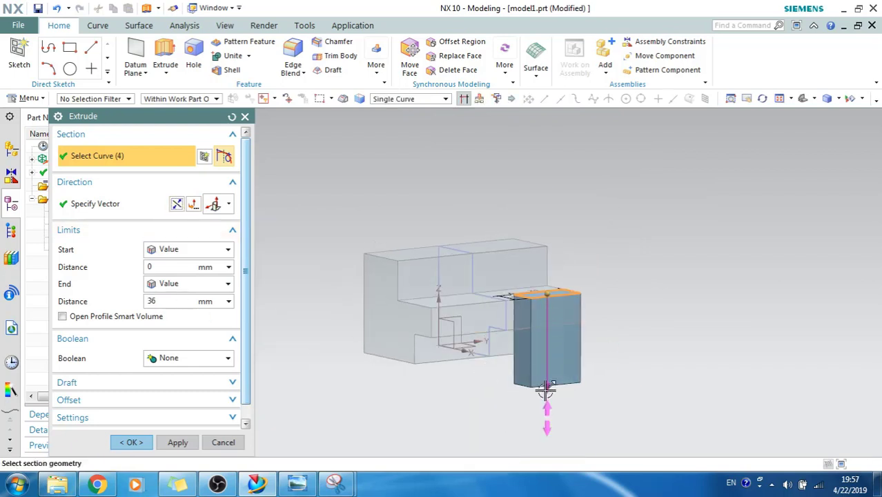
left_click_drag(545, 390, 547, 345)
scroll(547, 343, "up", 3)
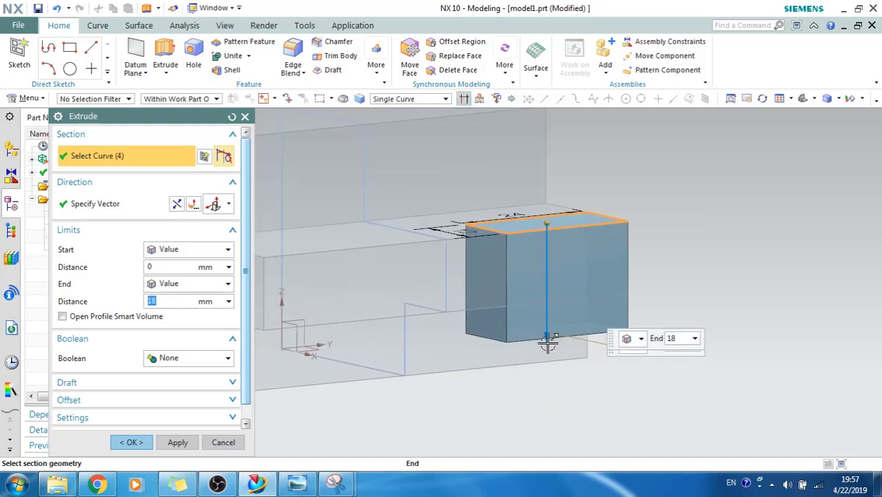
scroll(449, 316, "down", 2)
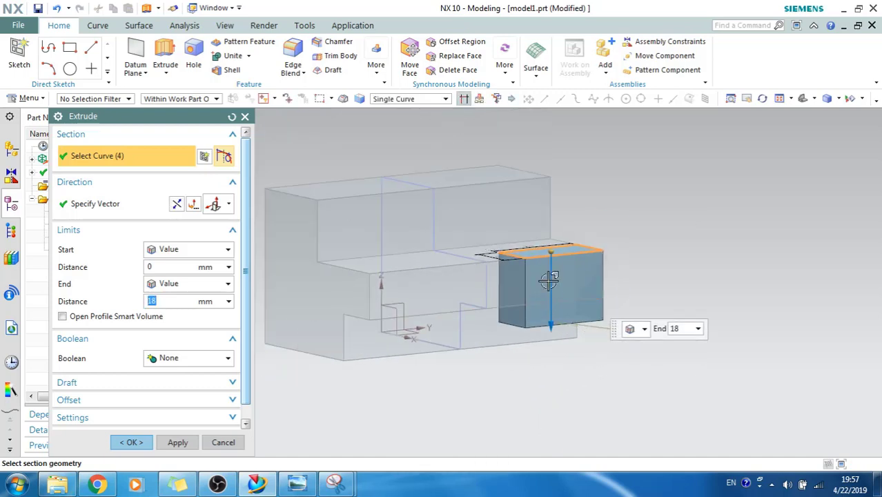
Set Boolean to Subtract and apply the cut, then inspect the notch.
left_click(194, 358)
left_click(193, 397)
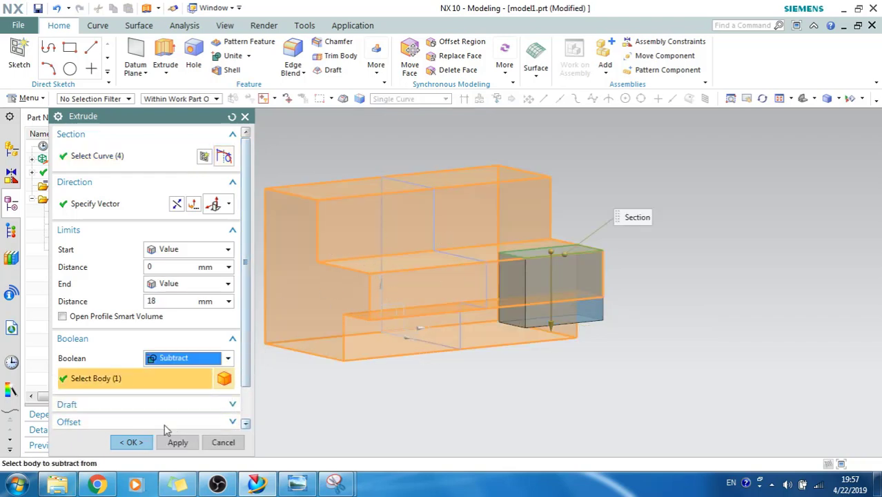
left_click(131, 442)
middle_click_drag(500, 345, 473, 321)
Hide the Datum Coordinate System from the Part Navigator, then check the block against 34.jpg.
left_click(388, 353)
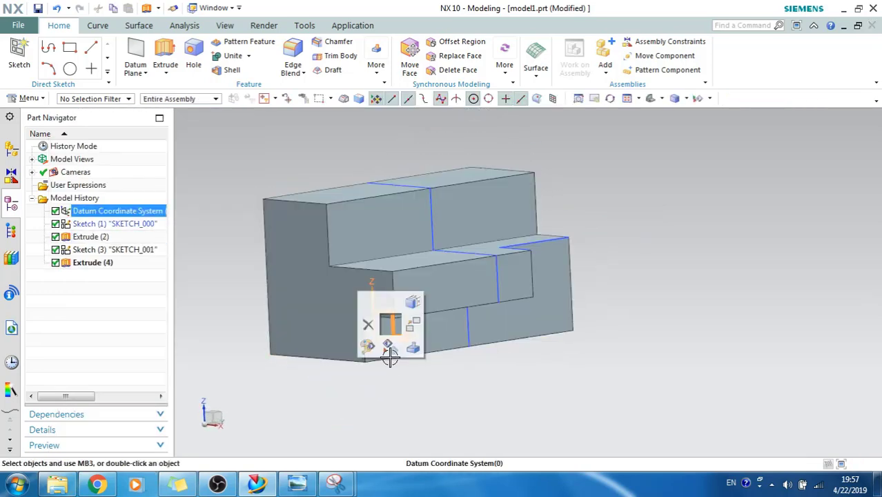
key("Escape")
left_click(107, 212)
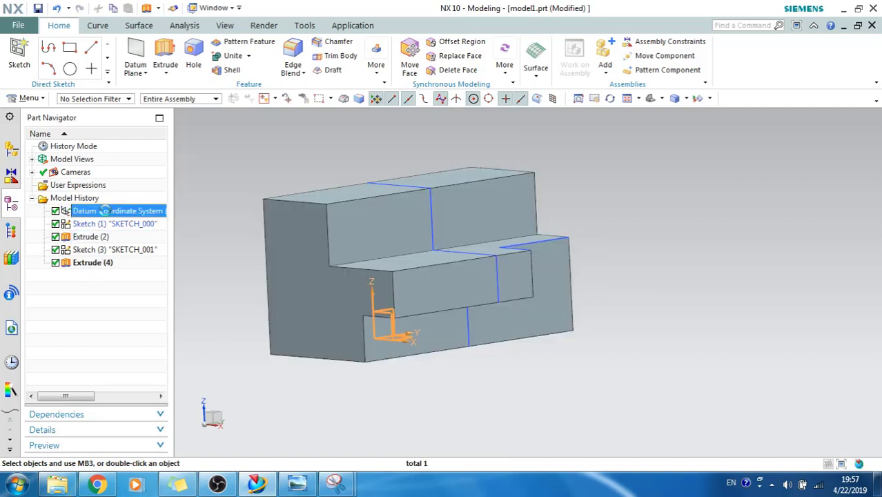
right_click(107, 213)
left_click(134, 194)
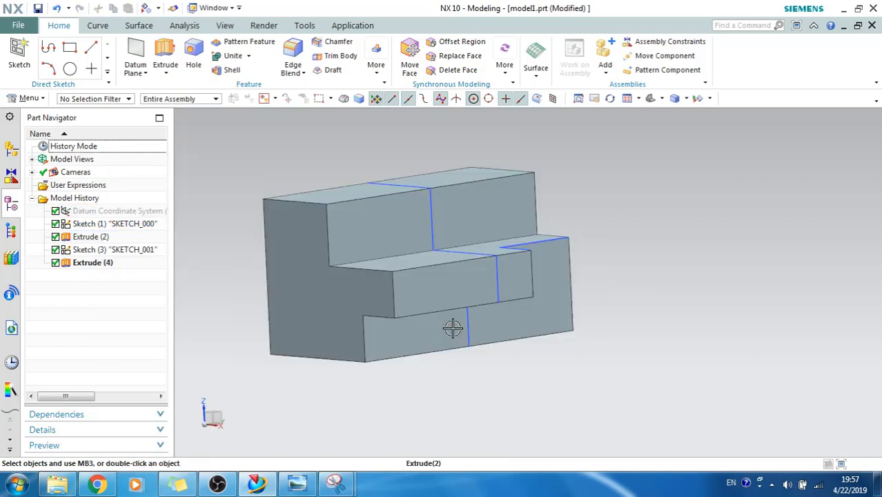
left_click(303, 485)
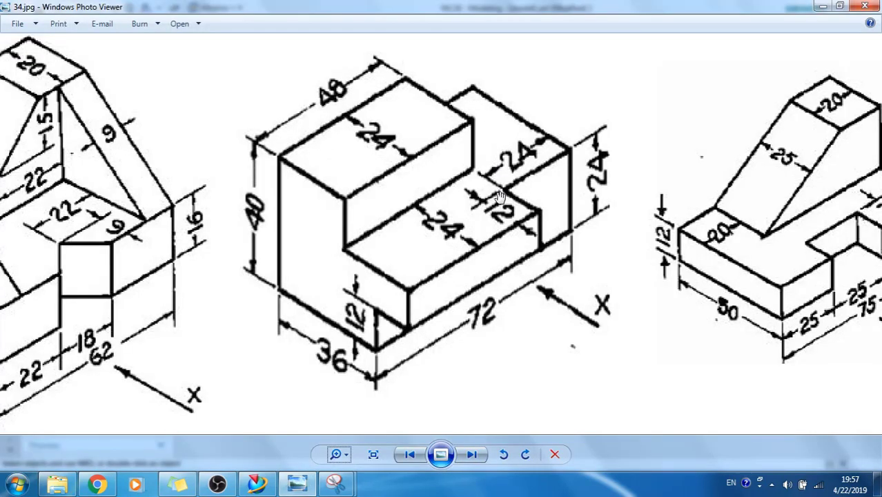
left_click(824, 8)
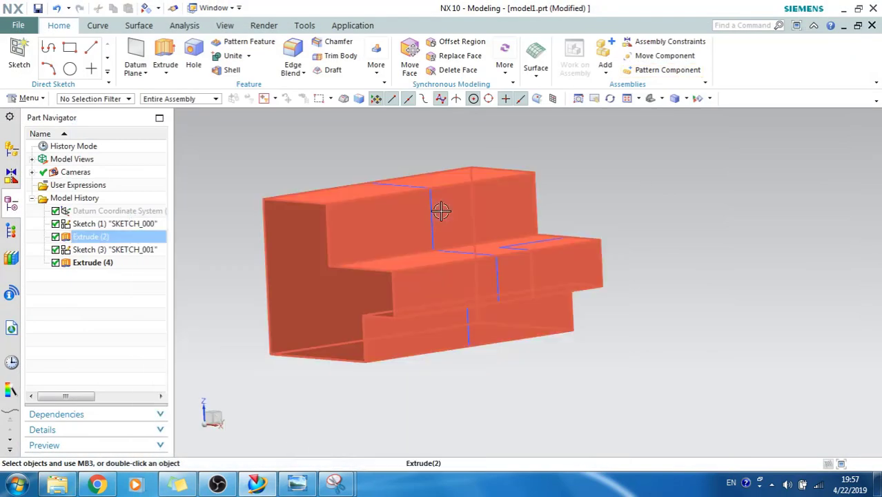
Create a new sketch, SKETCH_002, on the front face of the lower step.
left_click(19, 55)
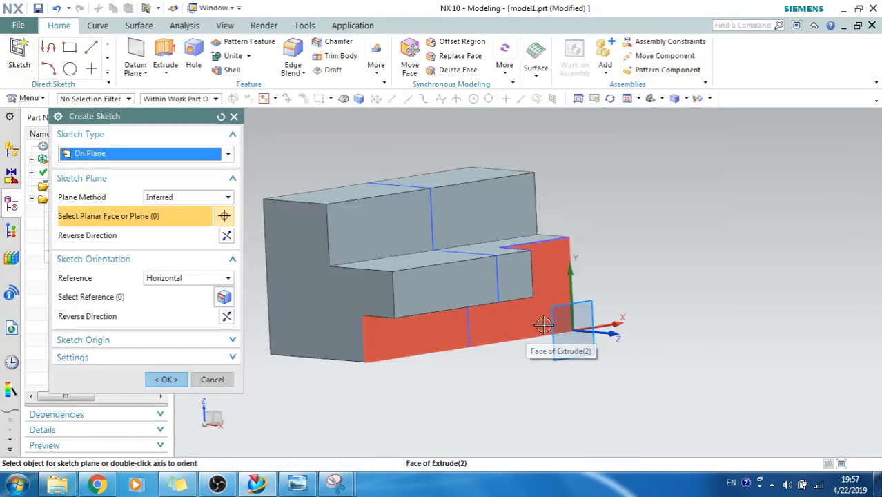
left_click(543, 325)
left_click(166, 379)
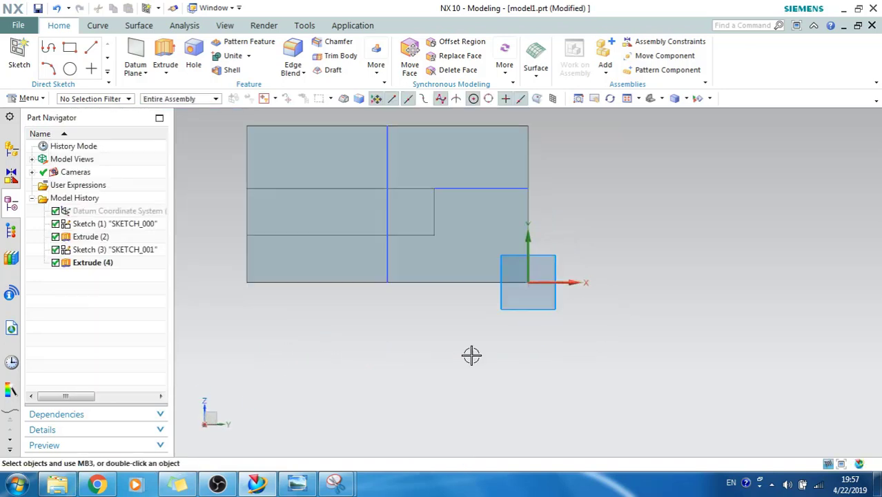
right_click(560, 216)
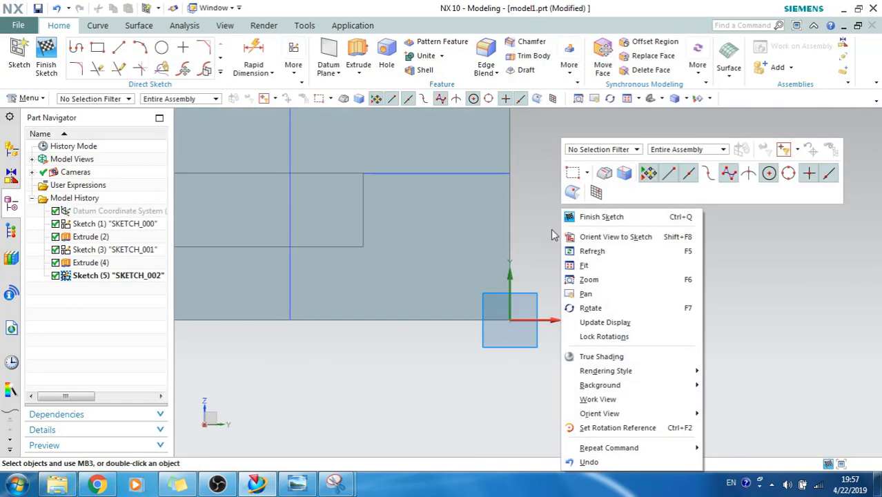
left_click(550, 230)
Look at the 34.jpg reference drawing again, then minimize it to return to SKETCH_002.
key("alt+Tab")
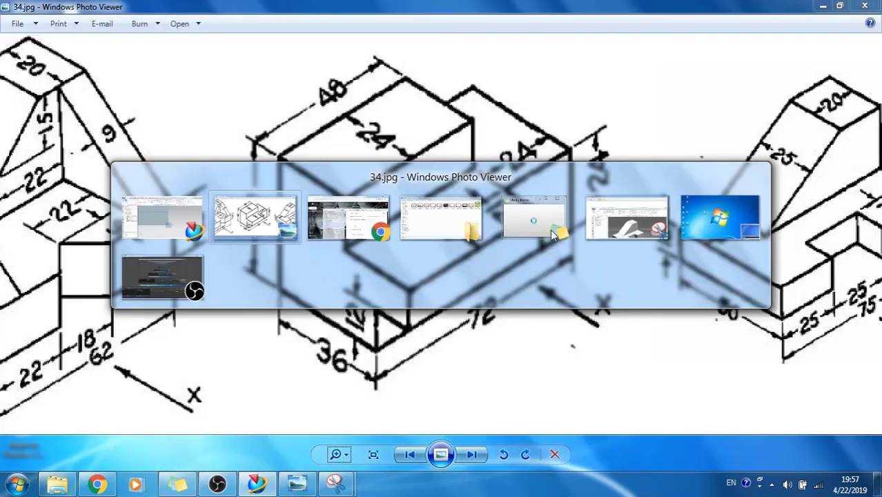
key("alt+Tab")
key("alt+Tab")
key("alt+Tab")
key("alt+Tab")
key("alt+Tab")
key("alt+Tab")
key("alt+Tab")
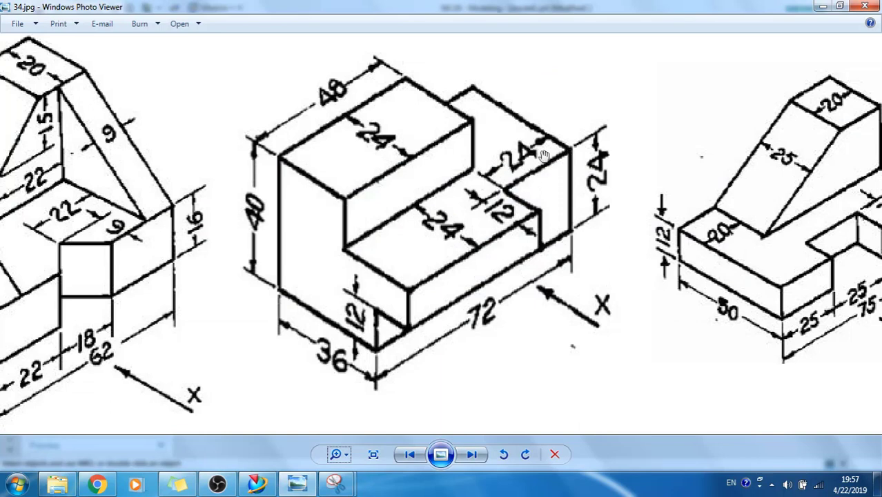
left_click(826, 9)
scroll(613, 318, "down", 3)
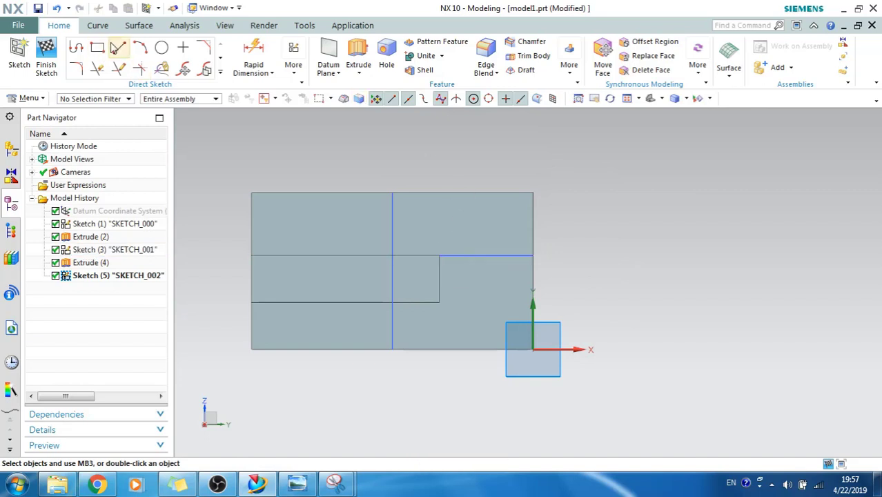
Draw a vertical line from the inner step corner to above the block's top edge, then finish the sketch.
left_click(112, 46)
left_click(440, 256)
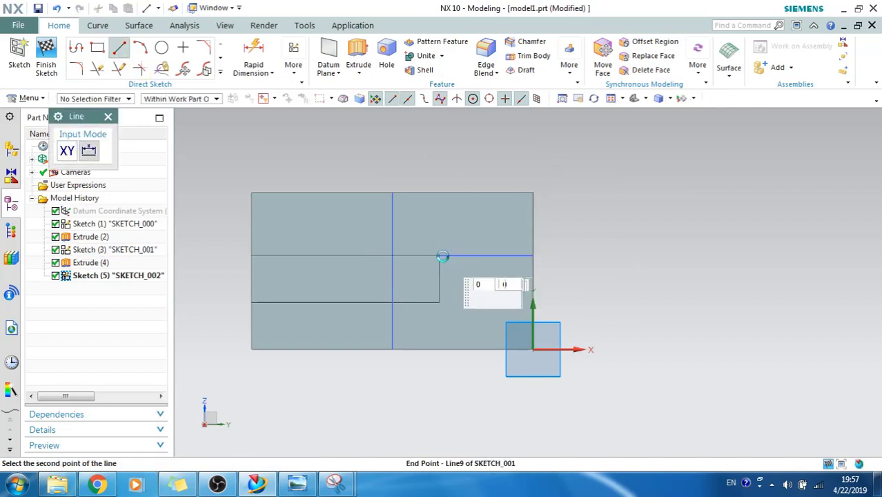
left_click(440, 181)
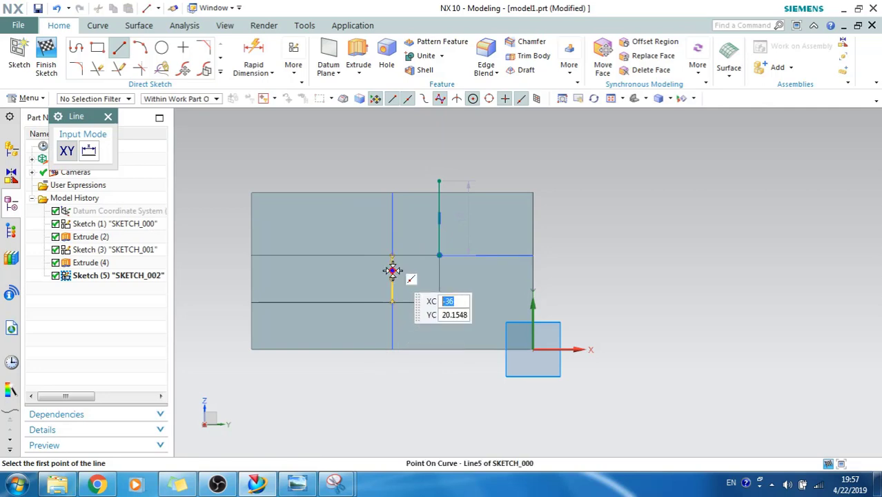
left_click(46, 67)
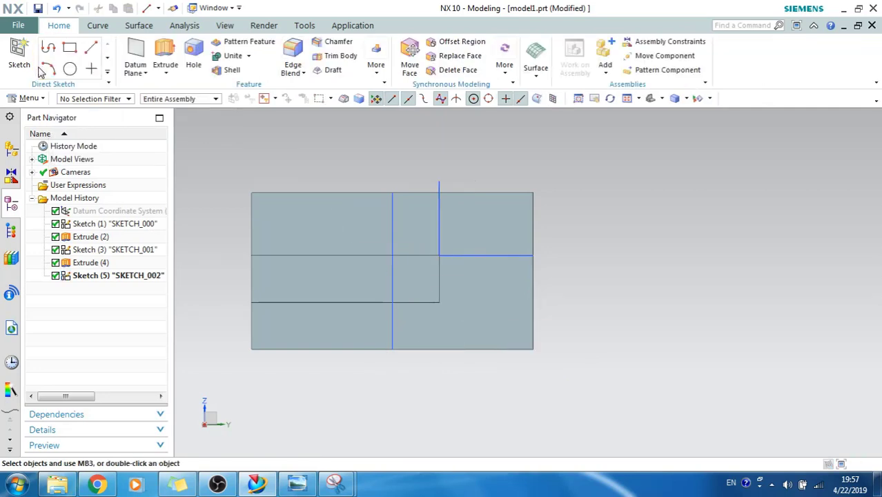
Reopen SKETCH_002 for editing in a 3-D view and expand the sketch curve tools.
mouse_move(433, 194)
middle_mouse_down()
mouse_move(456, 227)
mouse_move(436, 238)
mouse_move(429, 196)
mouse_move(421, 211)
middle_mouse_up()
double_click(423, 209)
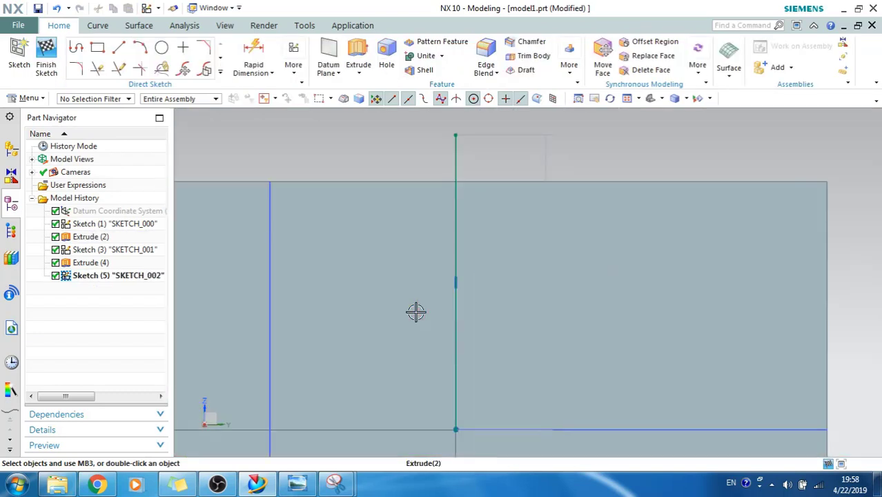
scroll(416, 312, "down", 2)
middle_click_drag(416, 311, 420, 231, "shift")
scroll(419, 231, "down", 3)
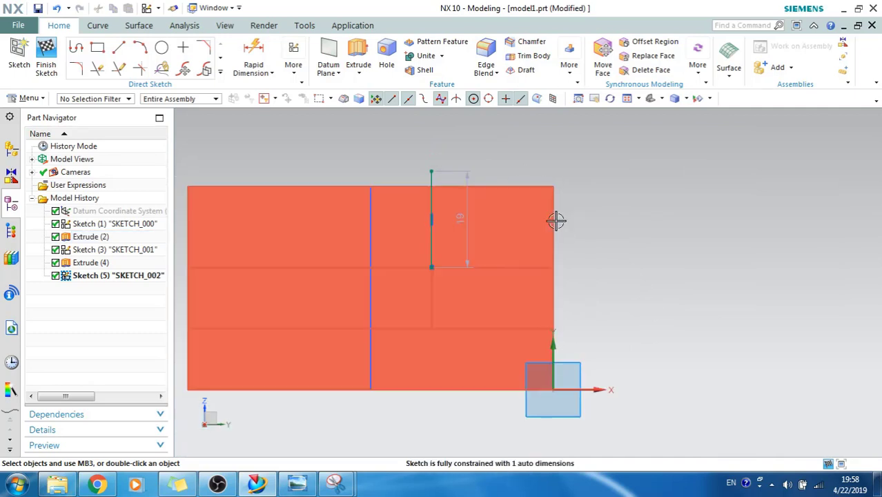
left_click(222, 71)
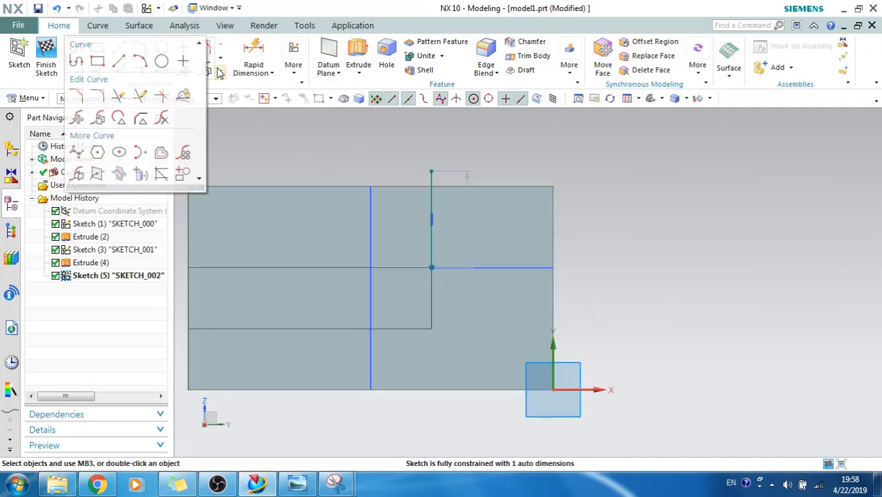
Project the block's top and right edges into SKETCH_002 to close the profile, then finish the sketch.
left_click(140, 176)
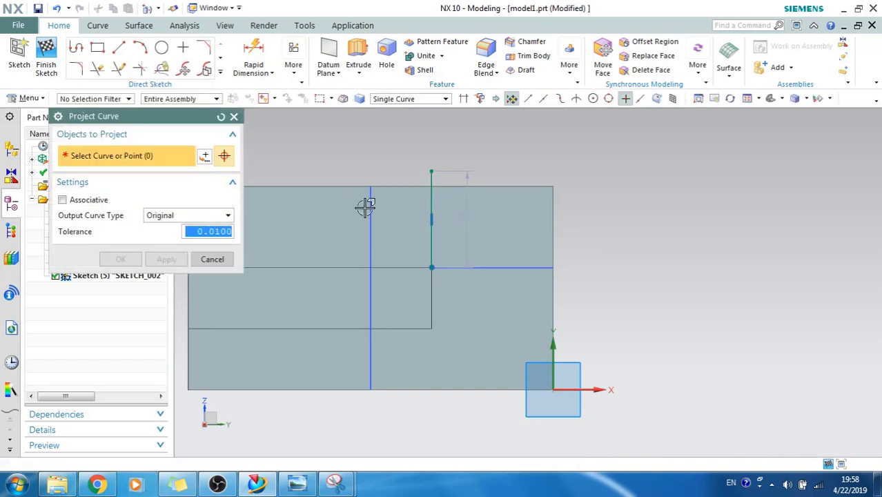
left_click(476, 186)
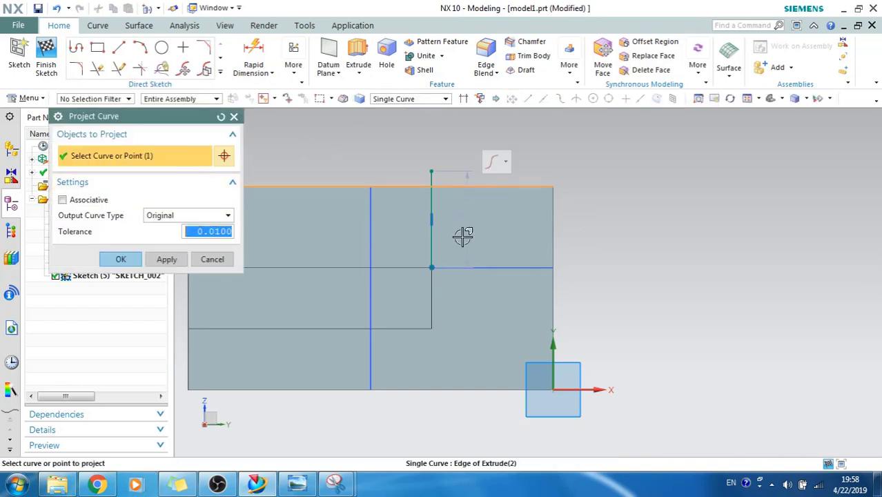
left_click(553, 231)
left_click(121, 261)
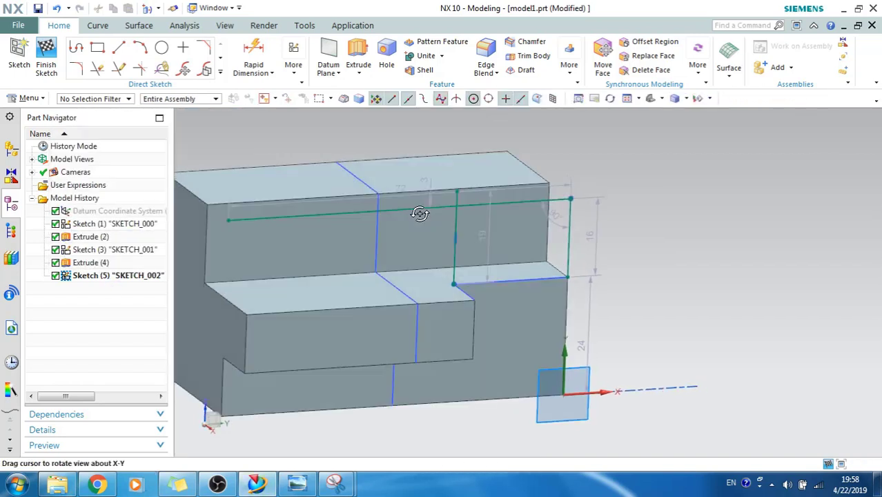
middle_click_drag(421, 217, 414, 230)
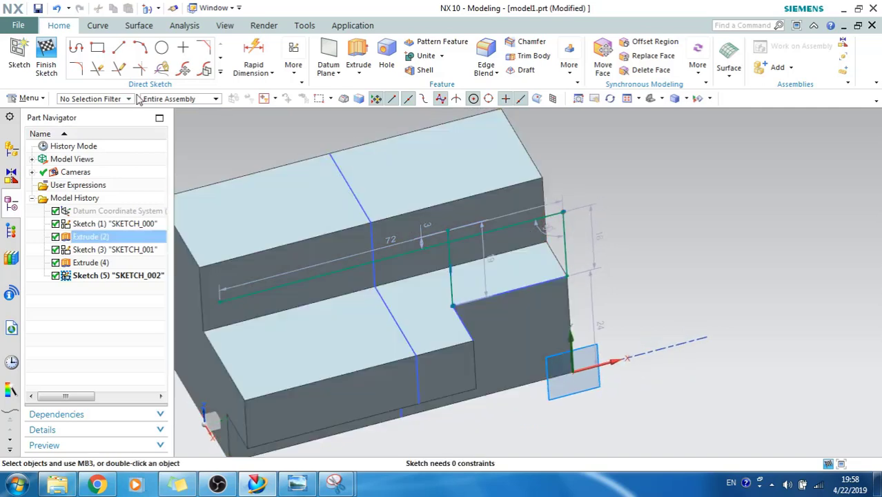
left_click(46, 59)
Extrude the SKETCH_002 profile lines 48 mm and subtract them from the block.
mouse_move(542, 222)
middle_mouse_down()
mouse_move(474, 199)
mouse_move(490, 205)
middle_mouse_up()
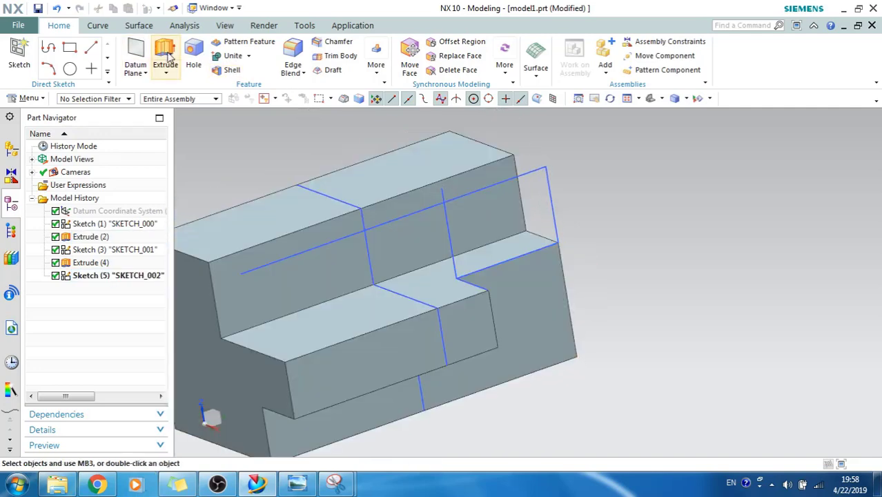
left_click(166, 56)
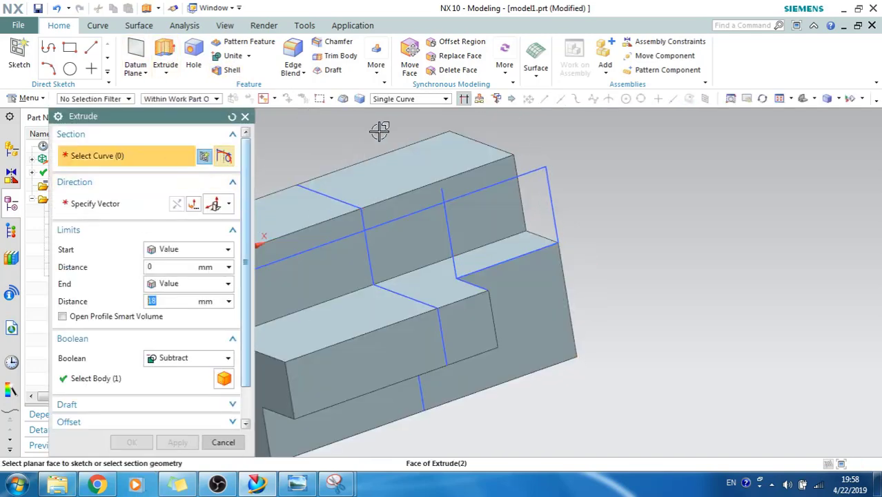
left_click(470, 199)
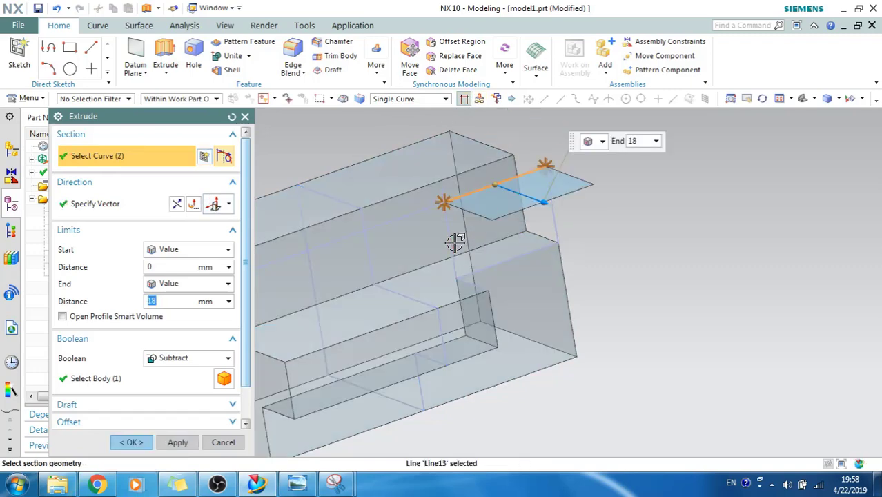
left_click(452, 243)
left_click(552, 233)
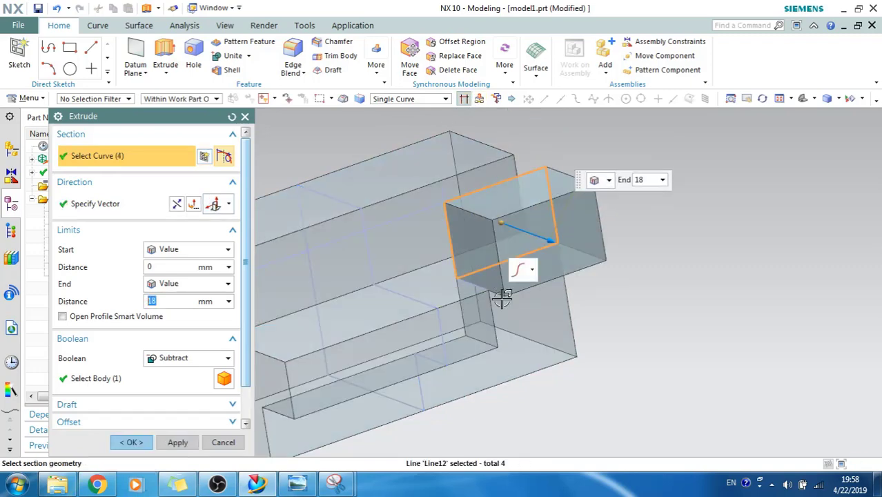
left_click_drag(538, 235, 371, 179)
left_click(172, 358)
left_click(167, 373)
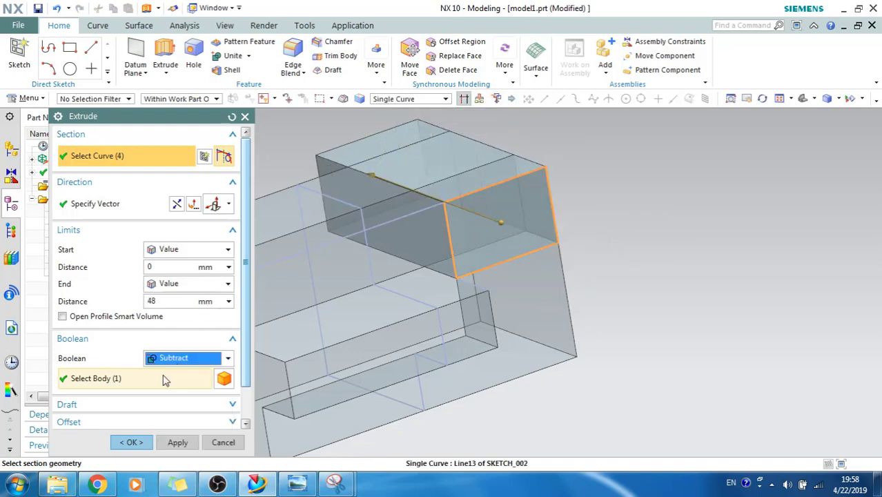
left_click(164, 377)
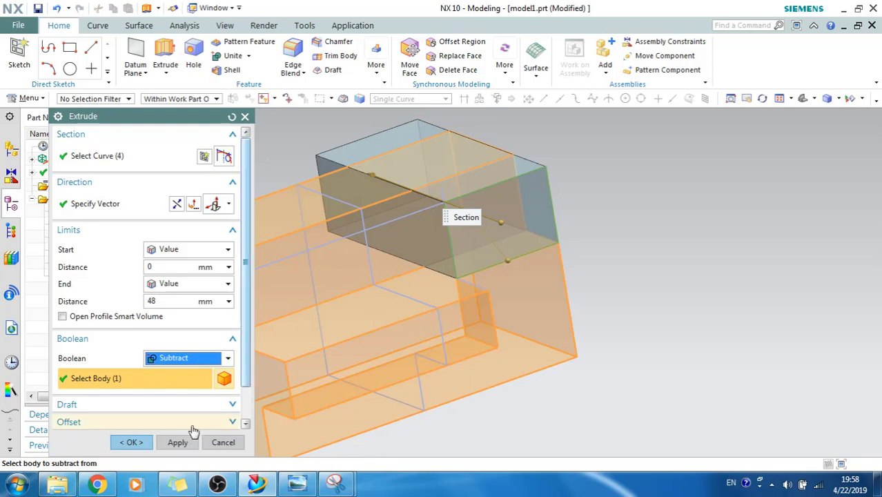
left_click(129, 443)
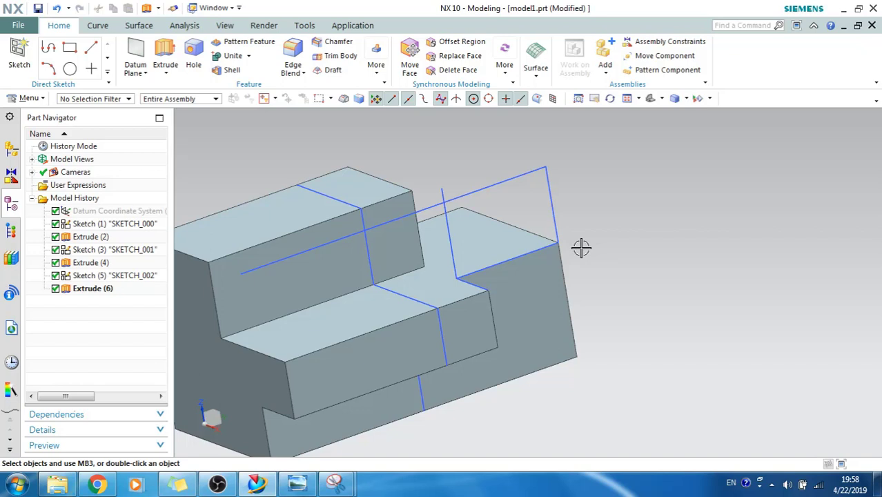
Hide all sketches through Ctrl+W Show and Hide, then return to an isometric view.
key("ctrl+w")
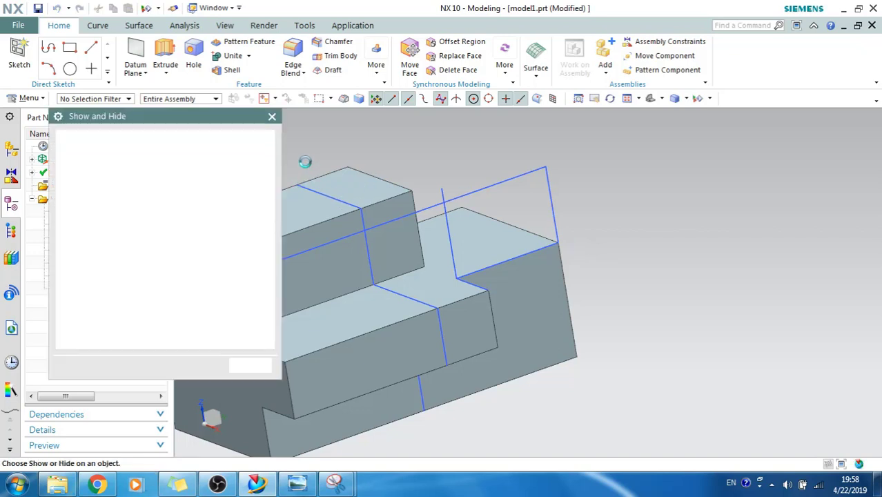
left_click(237, 214)
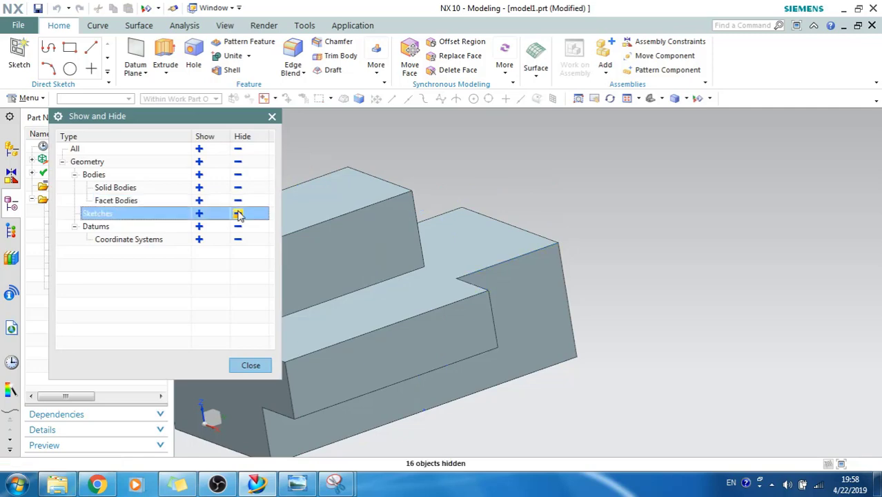
left_click(250, 365)
middle_click_drag(522, 391, 610, 338)
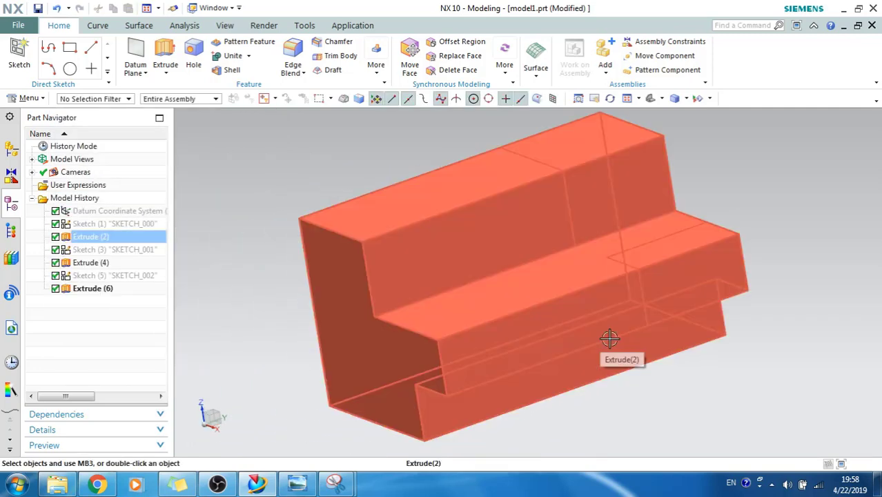
key("End")
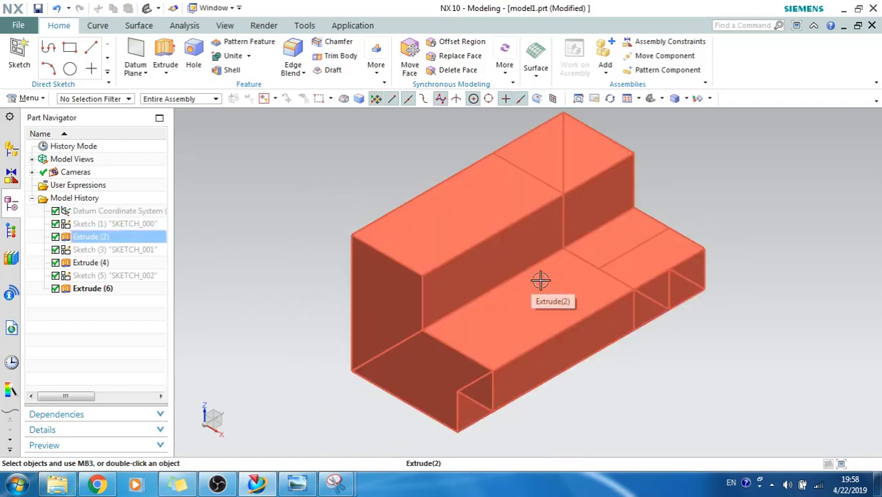
left_click(303, 484)
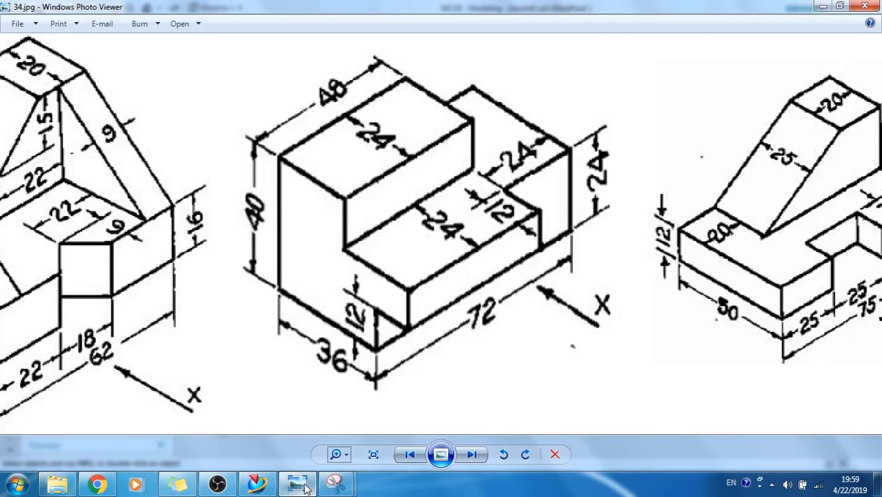
left_click(302, 485)
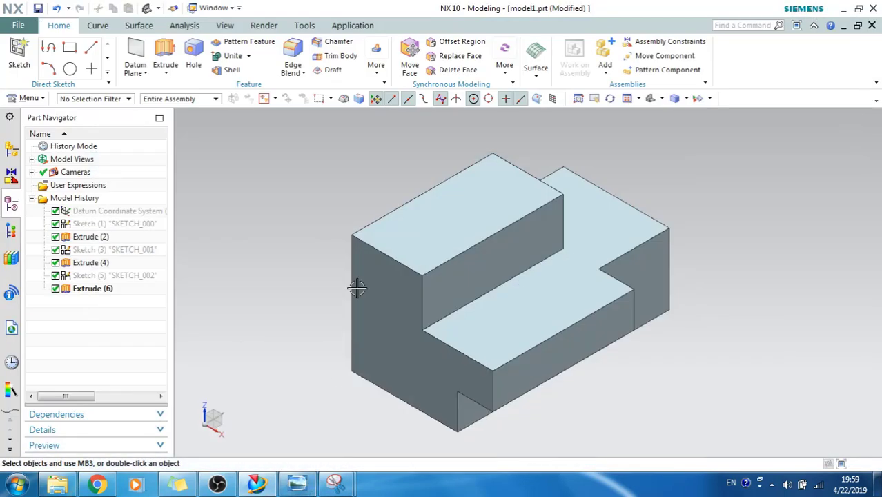
middle_click_drag(302, 280, 290, 280, "shift")
left_click(298, 484)
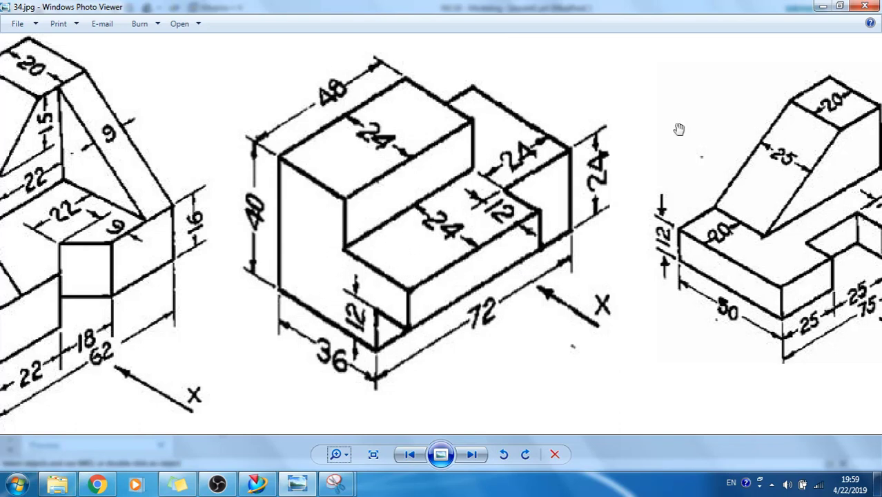
left_click(821, 7)
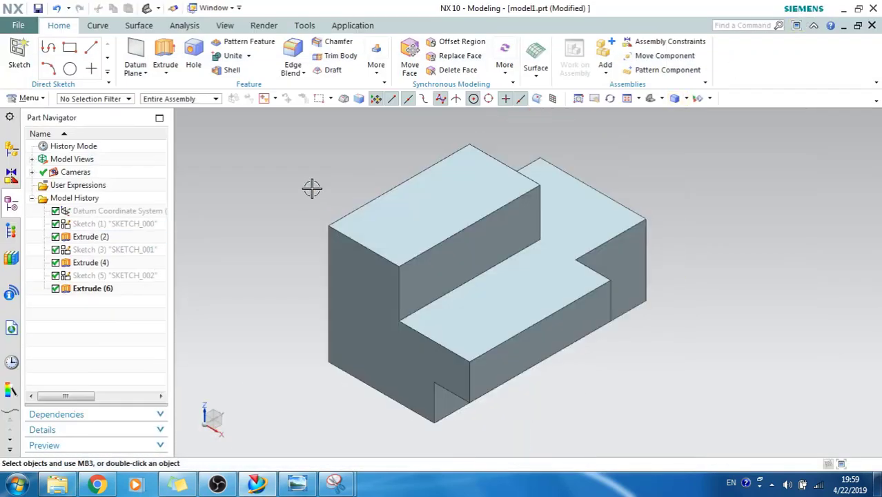
key("ctrl+f")
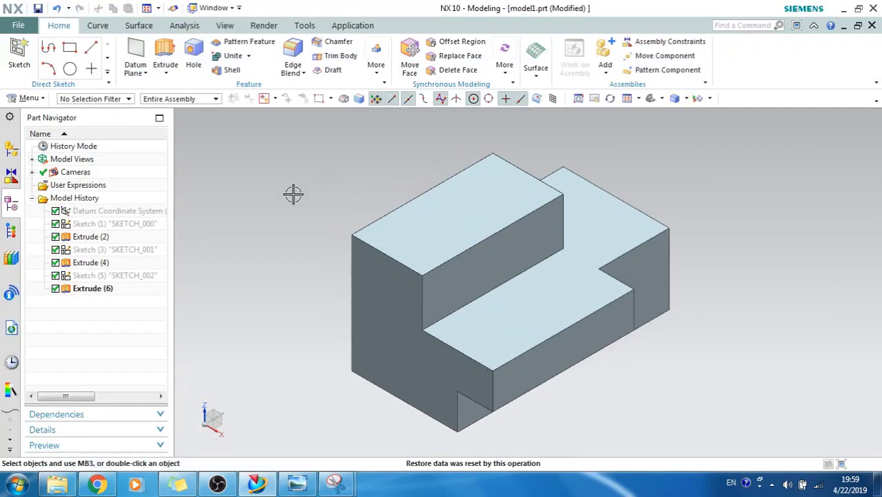